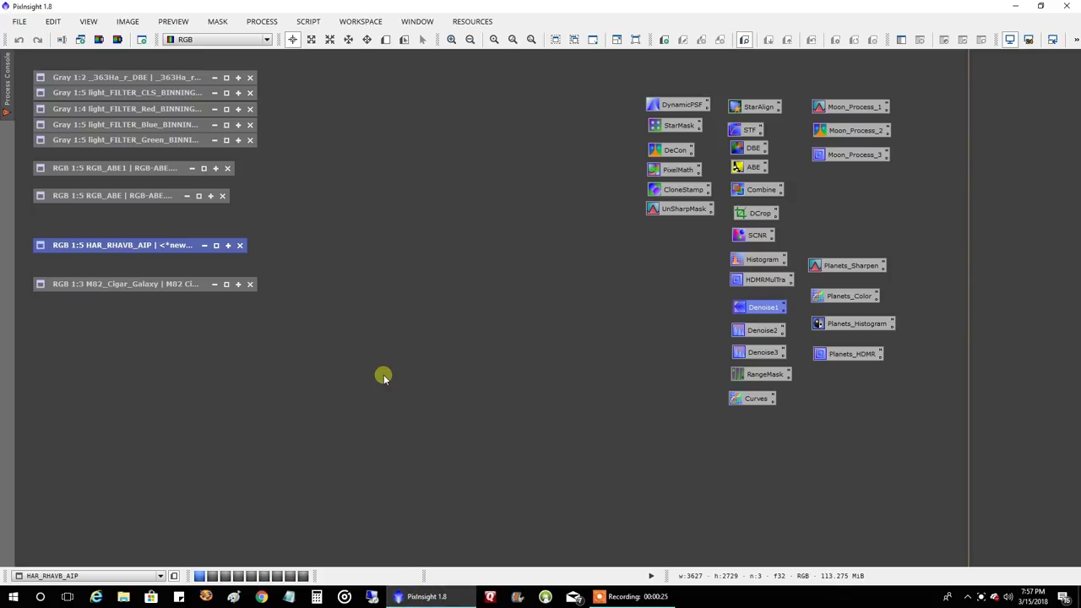
# Open the _363Ha_r_DBE Ha image, reposition and zoom it, then collapse it
pyautogui.press('F7')
pyautogui.press('F7')
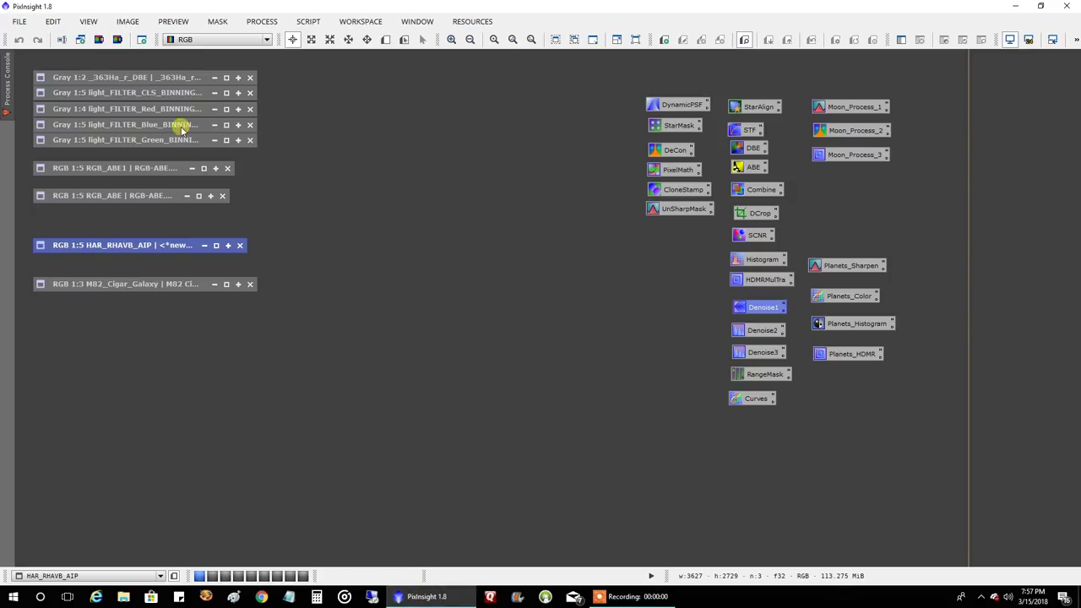
pyautogui.doubleClick(178, 79)
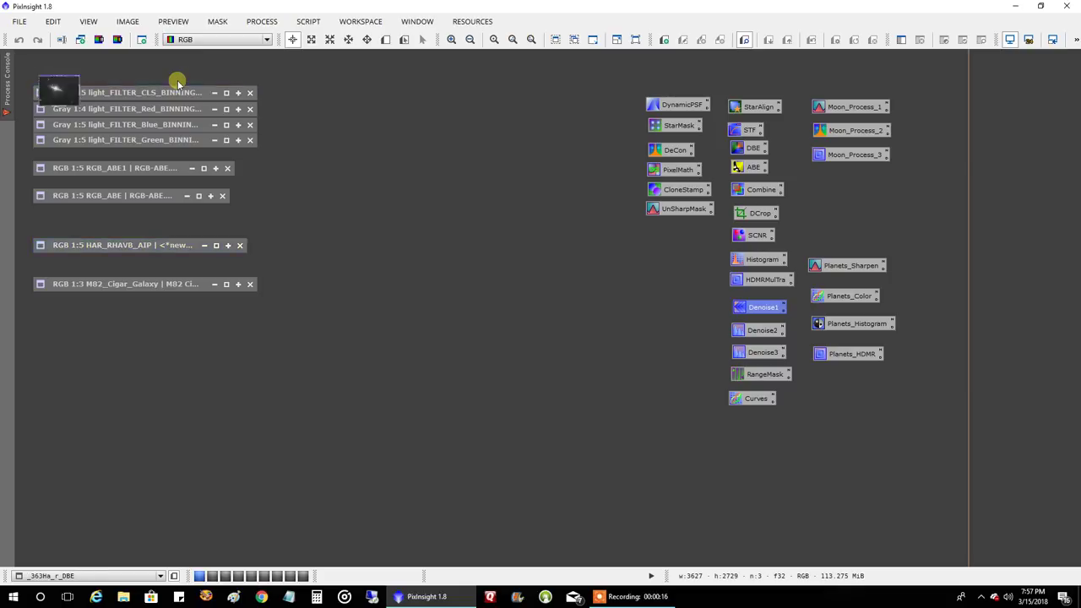
pyautogui.scroll(1, 294, 241)
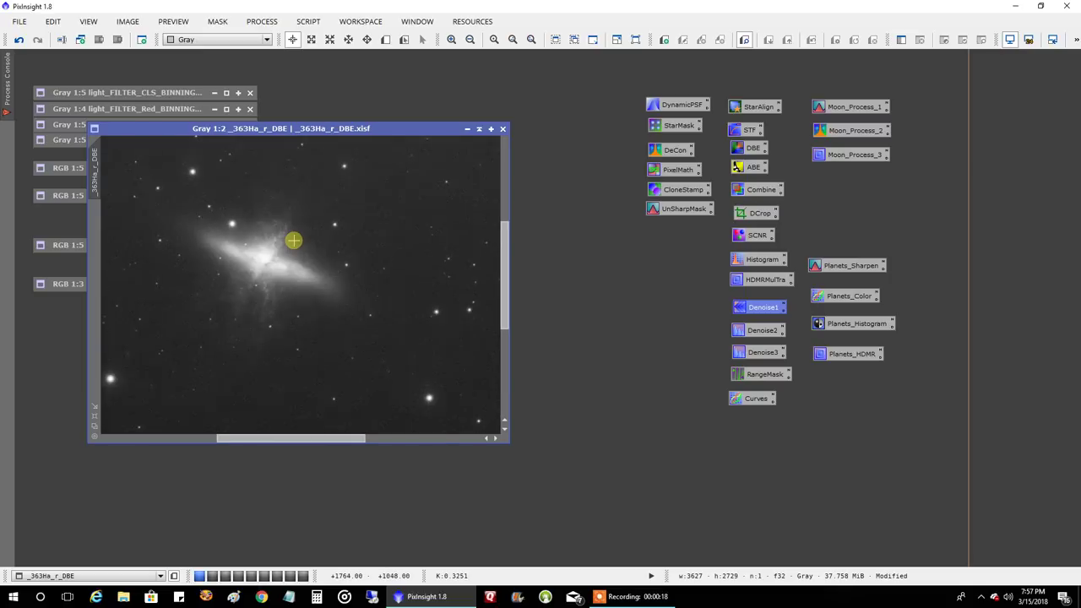
pyautogui.moveTo(319, 129); pyautogui.dragTo(591, 92)
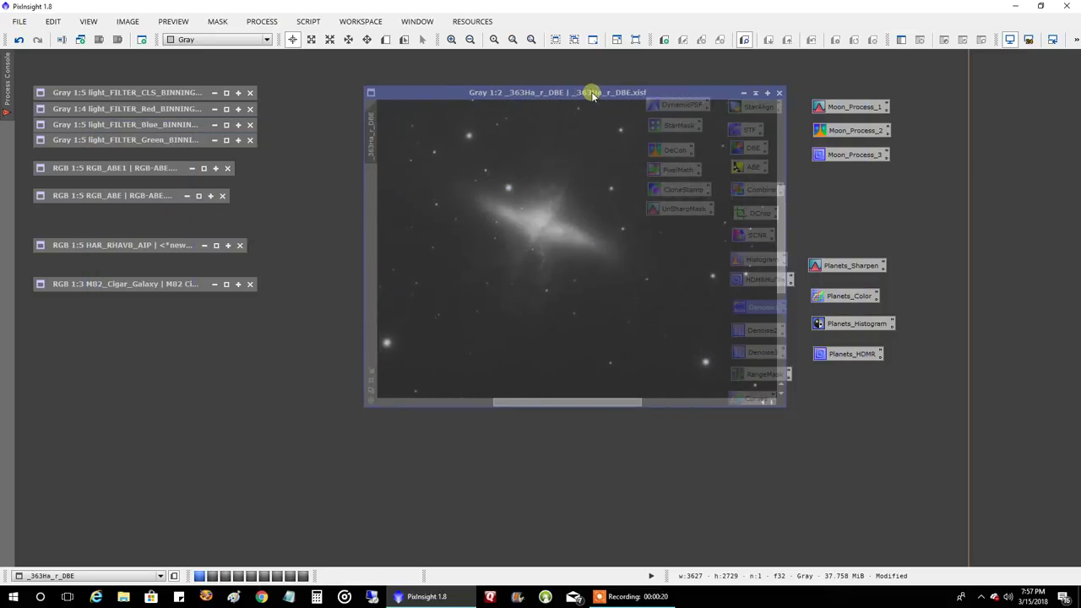
pyautogui.scroll(-1, 683, 138)
pyautogui.scroll(-2, 684, 166)
pyautogui.scroll(3, 684, 165)
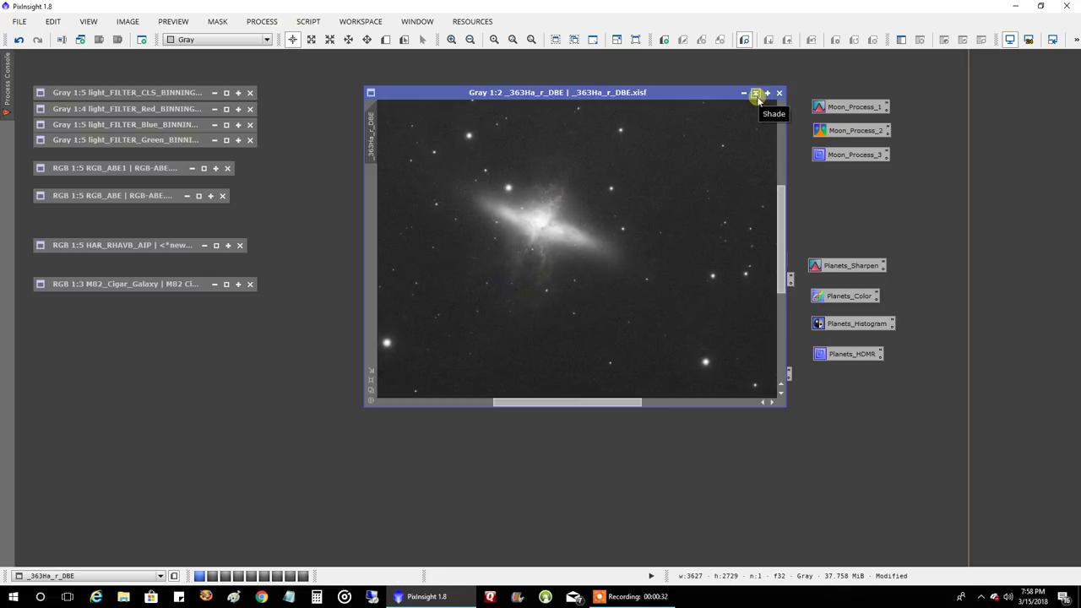
pyautogui.click(755, 94)
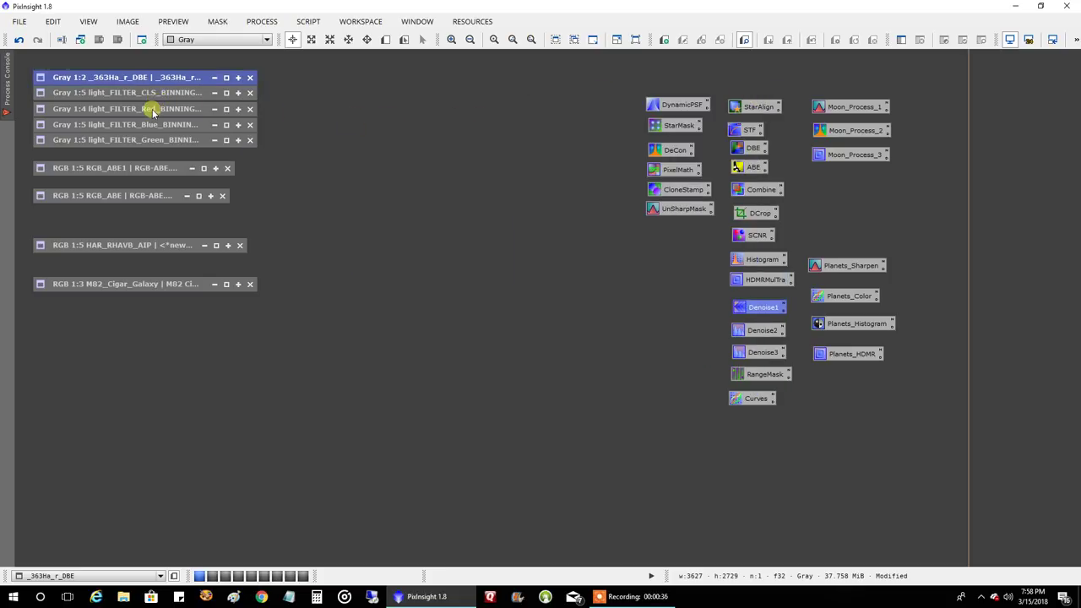
# Inspect the red, blue, green and CLS filter images in turn, putting each away afterward
pyautogui.doubleClick(153, 108)
pyautogui.scroll(-1, 286, 324)
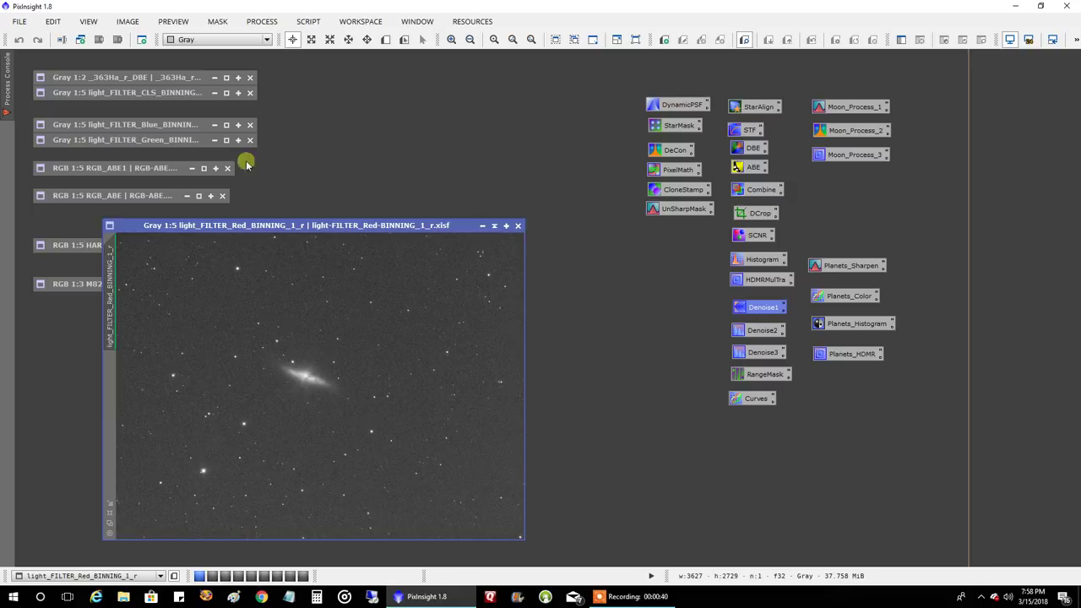
pyautogui.click(494, 226)
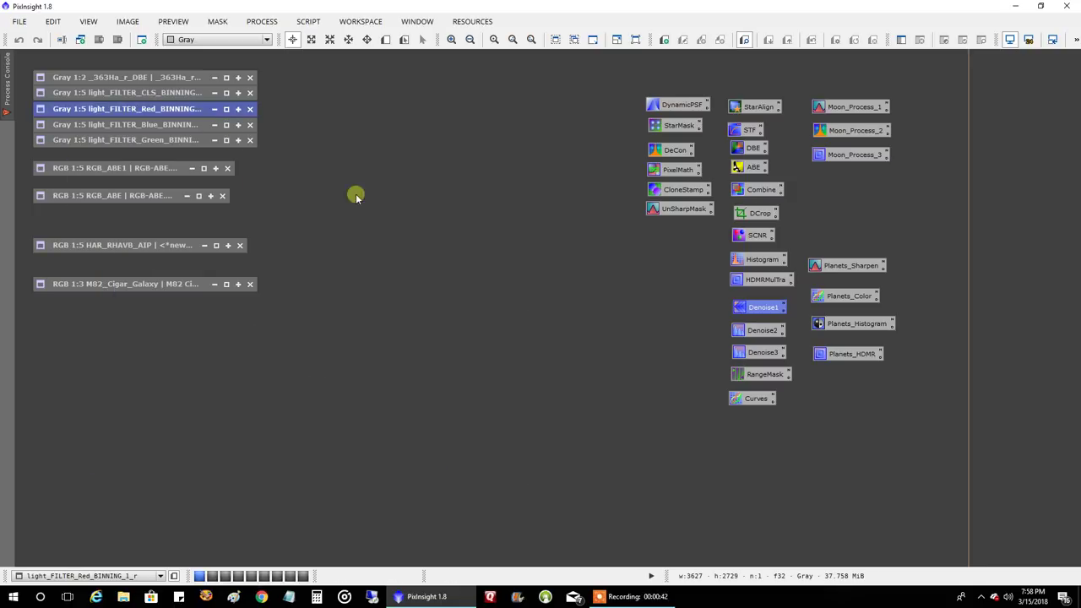
pyautogui.click(174, 124)
pyautogui.click(173, 124)
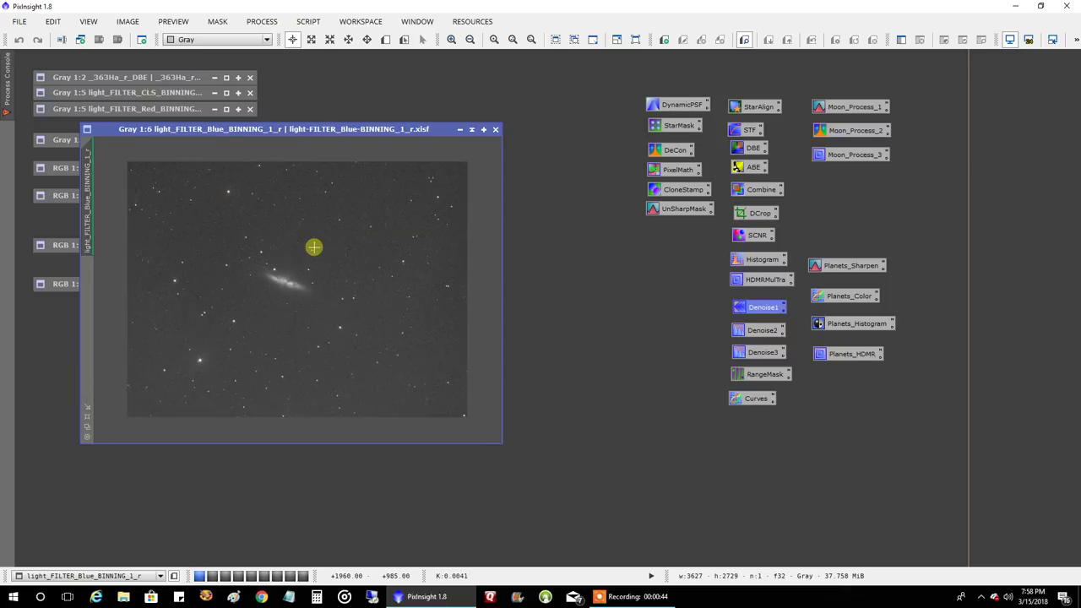
pyautogui.click(471, 129)
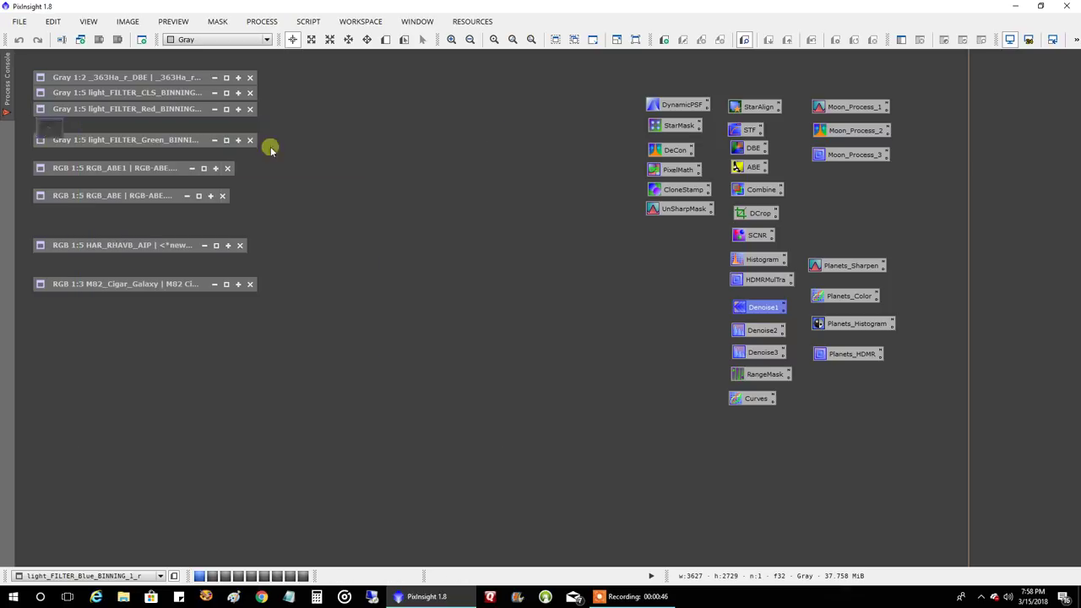
pyautogui.click(180, 138)
pyautogui.click(180, 139)
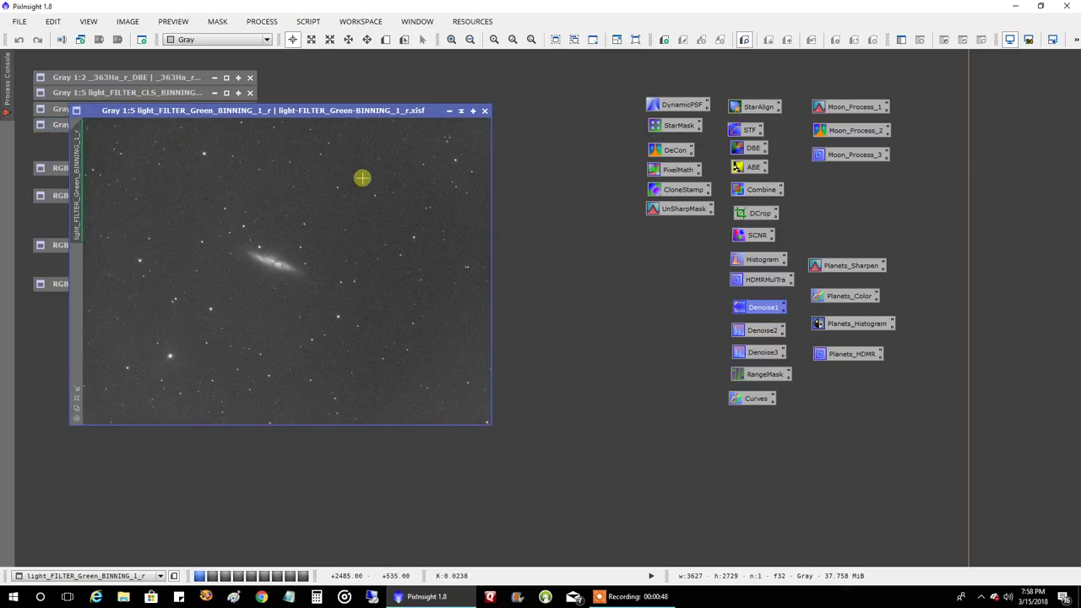
pyautogui.click(461, 113)
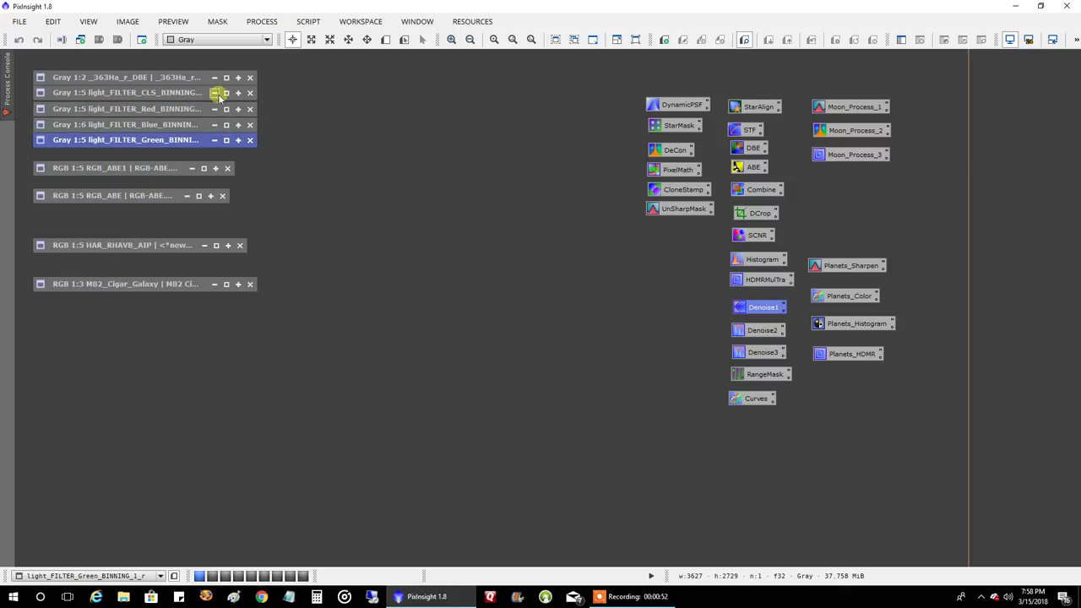
pyautogui.doubleClick(176, 93)
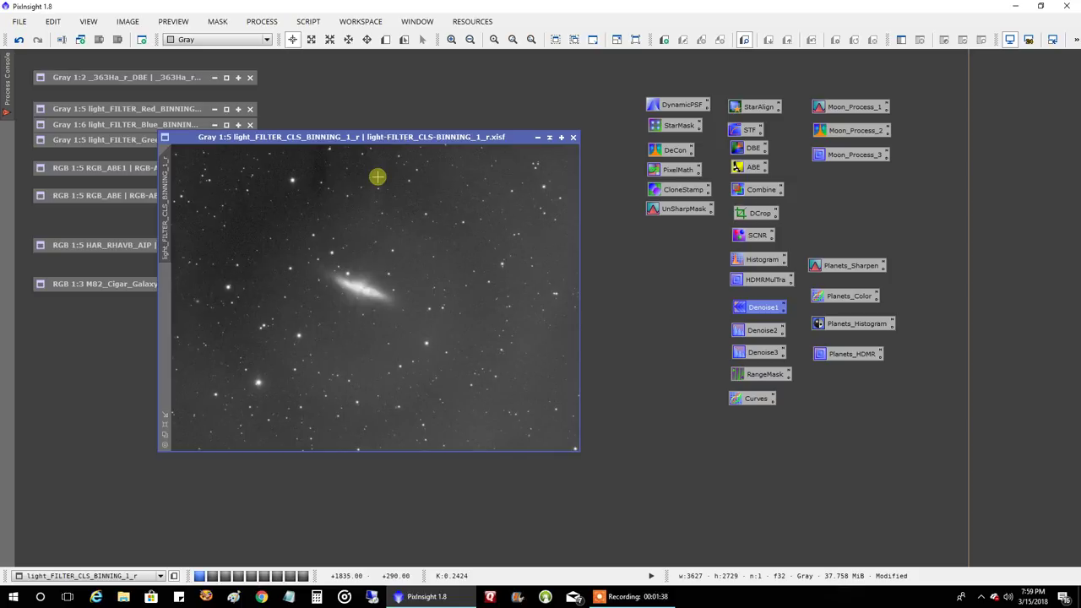
pyautogui.click(548, 137)
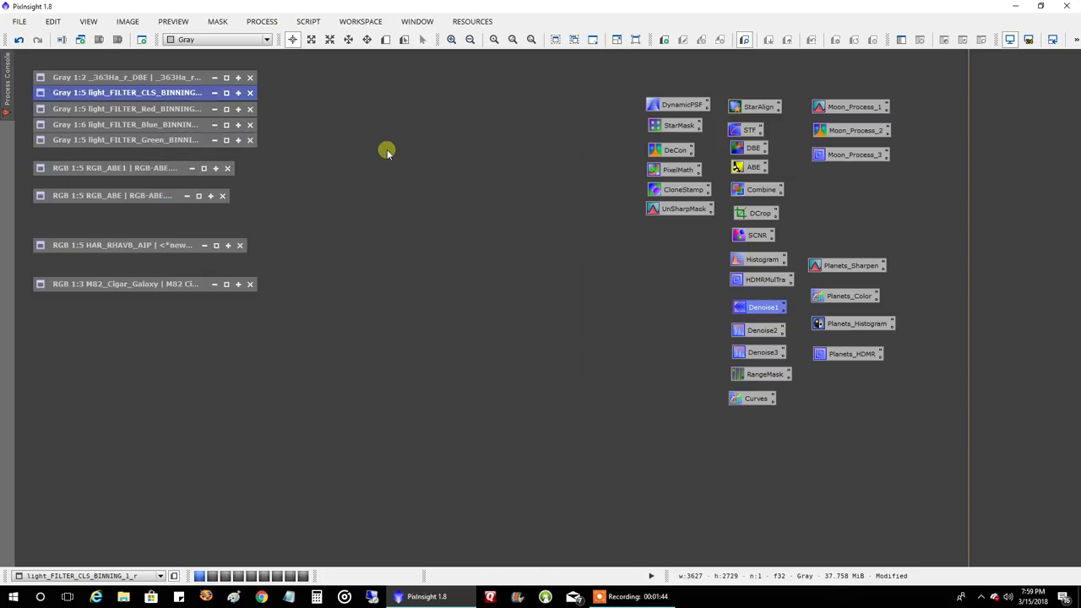
# Compare the RGB_ABE1 and RGB_ABE colour images, then collapse both
pyautogui.doubleClick(163, 172)
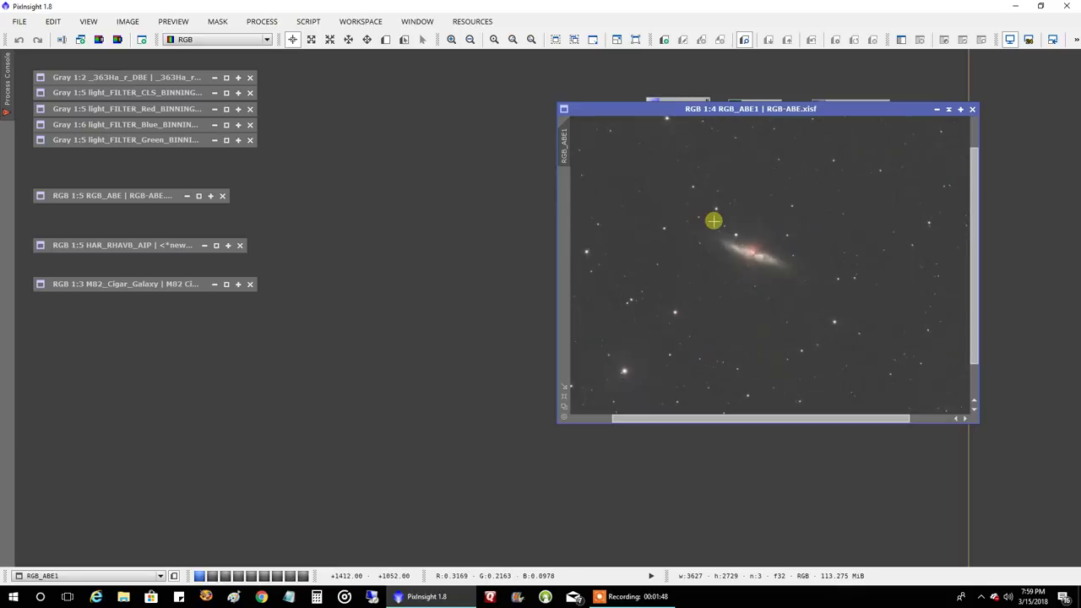
pyautogui.scroll(1, 710, 248)
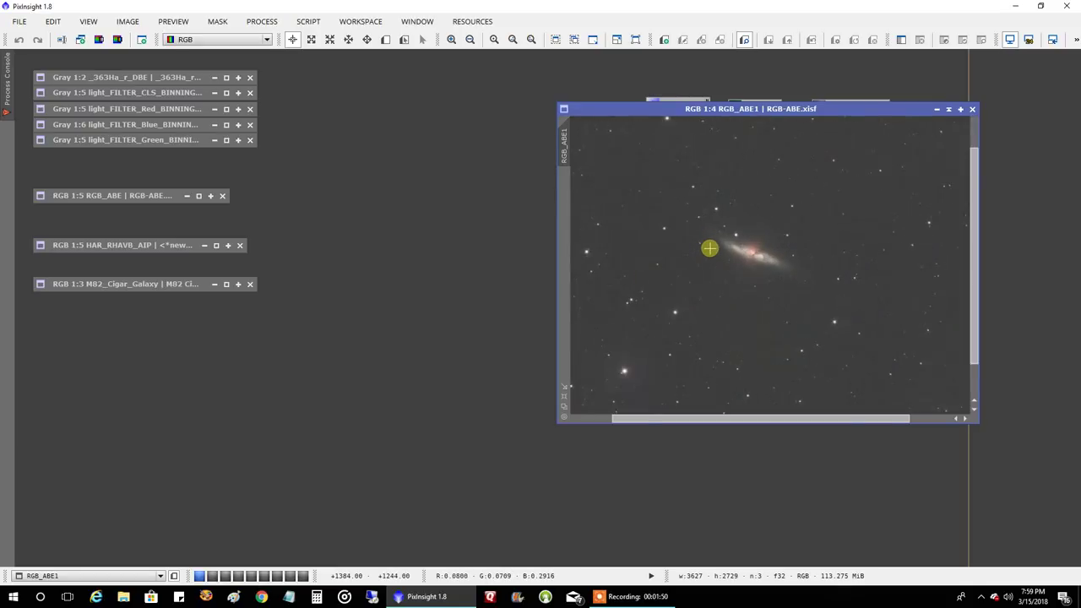
pyautogui.scroll(-3, 709, 248)
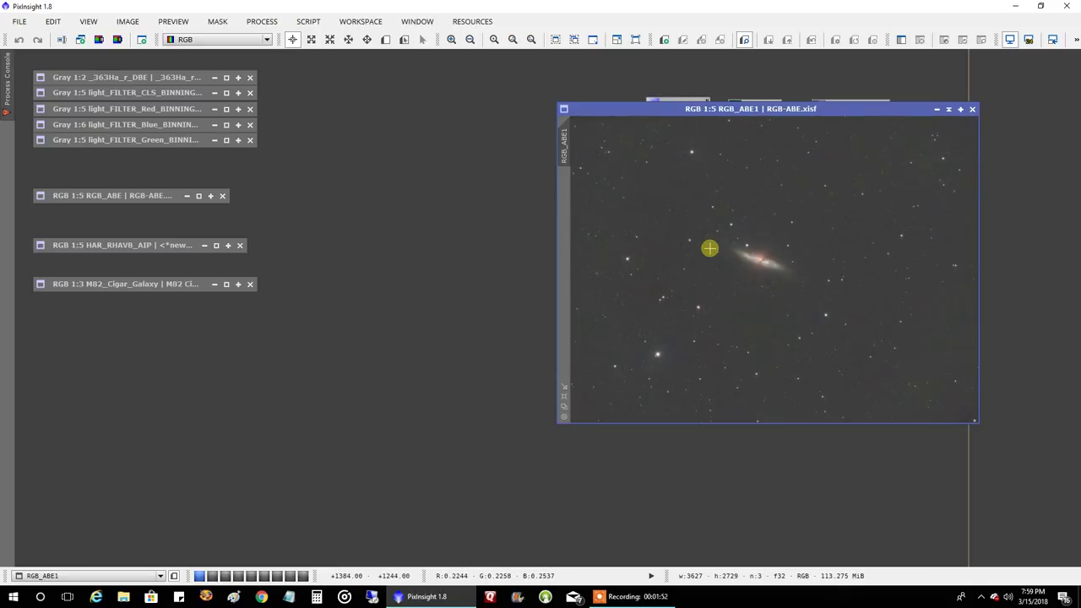
pyautogui.doubleClick(148, 196)
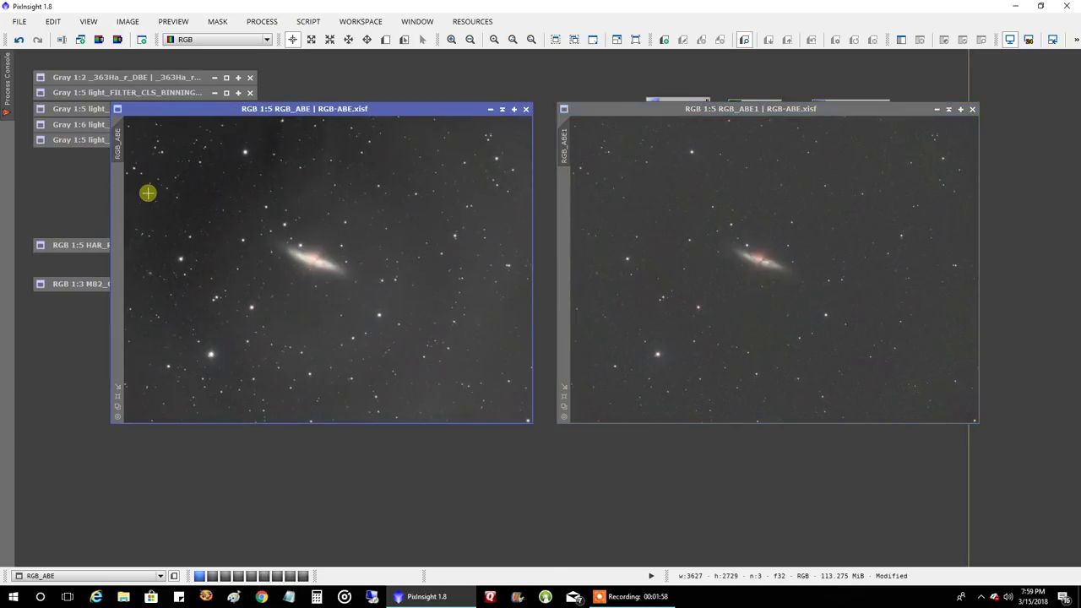
pyautogui.scroll(2, 350, 279)
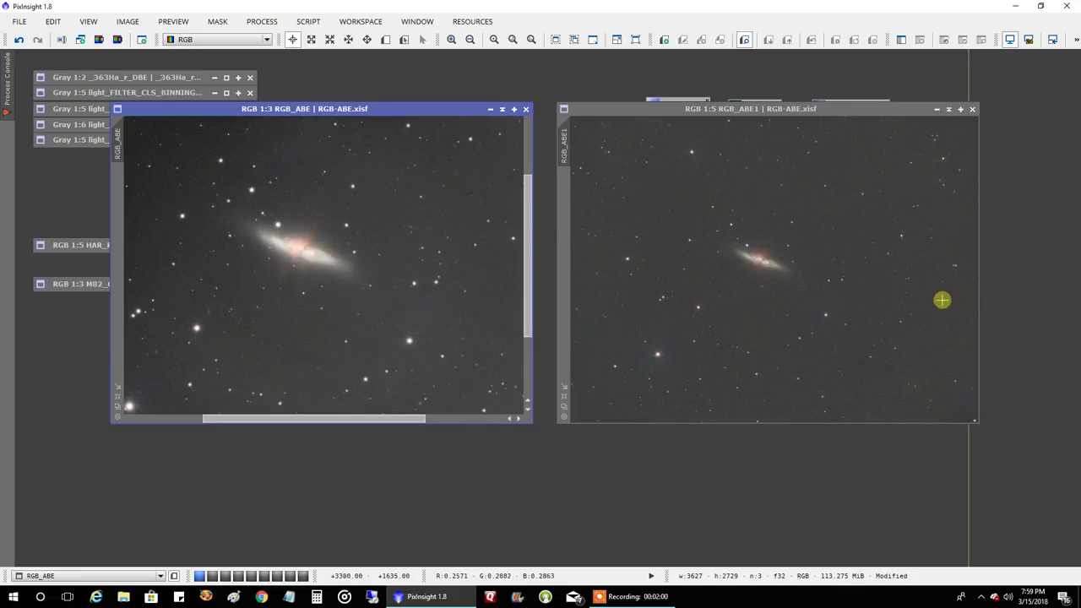
pyautogui.scroll(1, 941, 300)
pyautogui.scroll(2, 840, 300)
pyautogui.scroll(1, 437, 243)
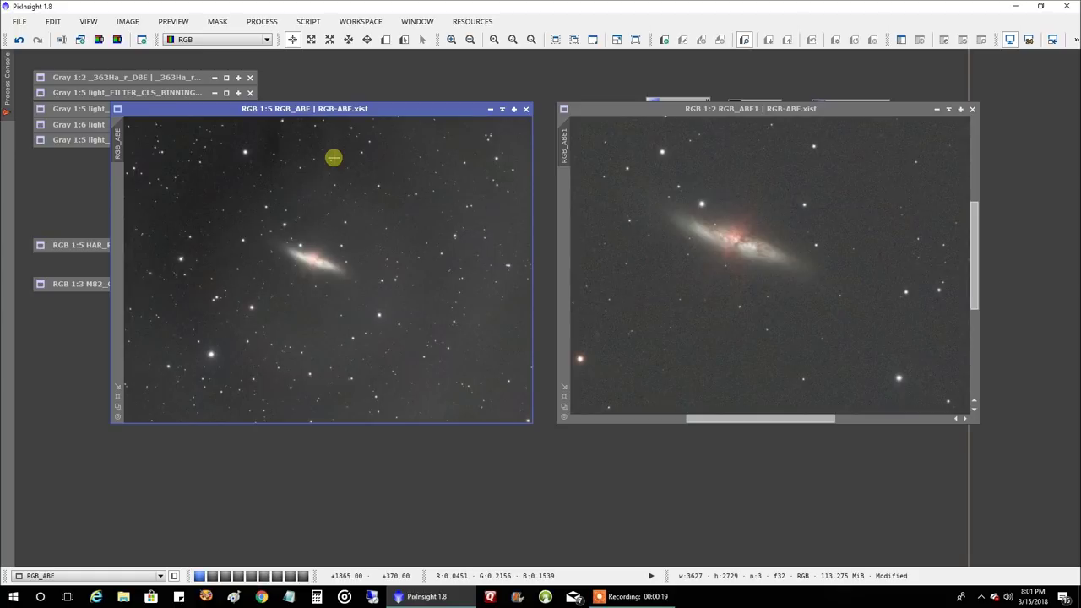
pyautogui.click(501, 111)
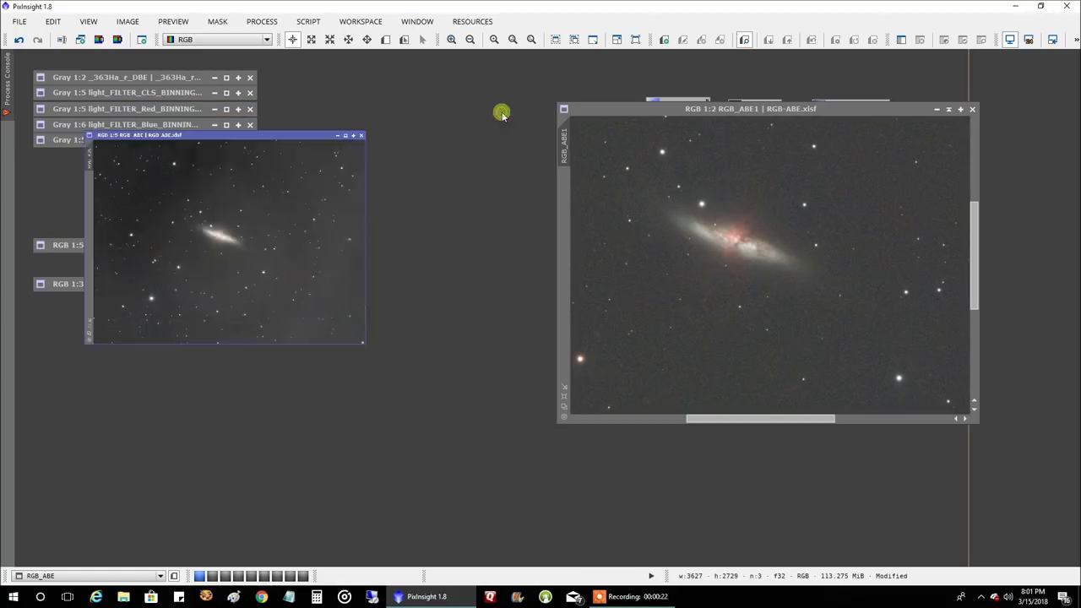
pyautogui.click(949, 109)
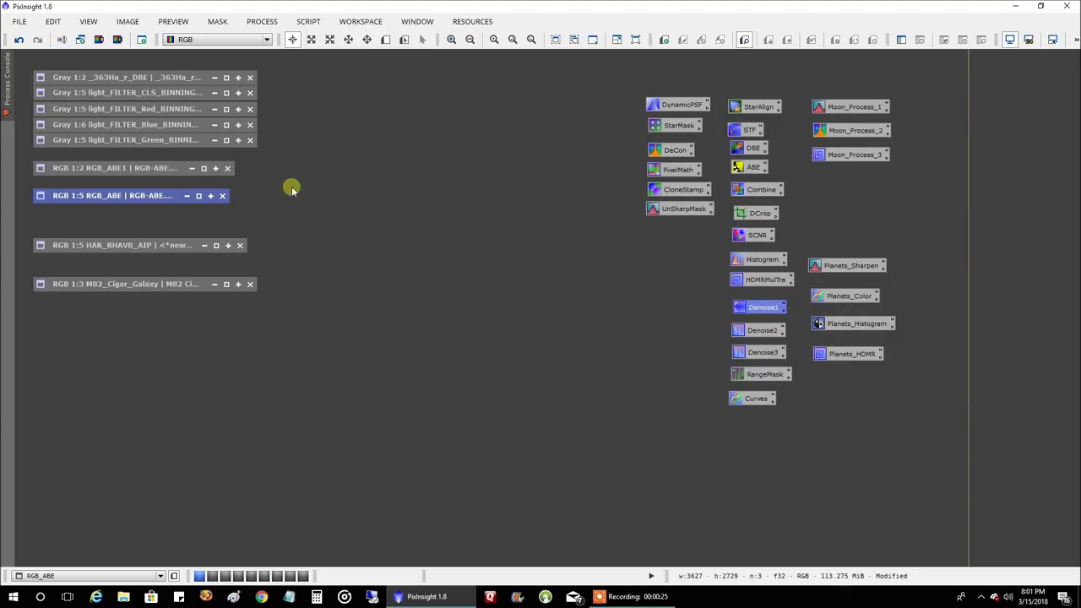
# With _363Ha_r_DBE active, launch the NBRGBCombination script and close it without output
pyautogui.click(192, 77)
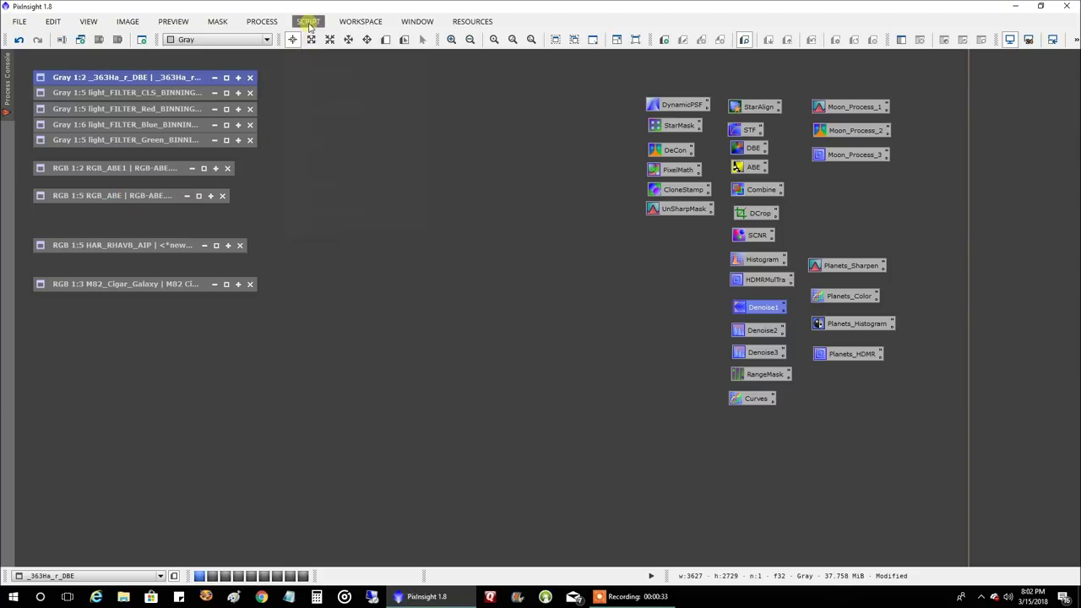
pyautogui.click(308, 21)
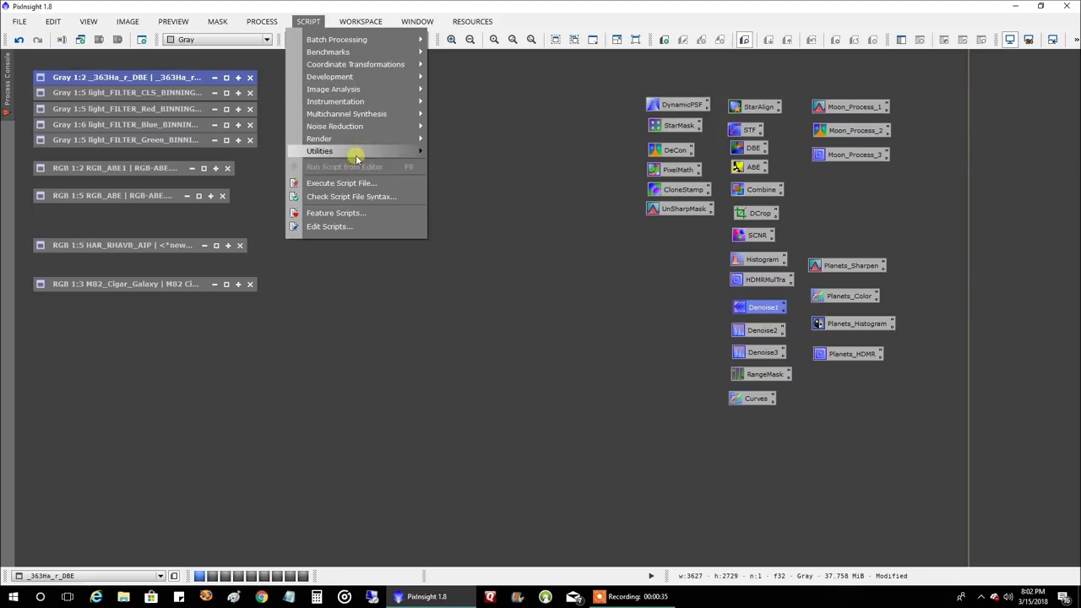
pyautogui.moveTo(357, 159)
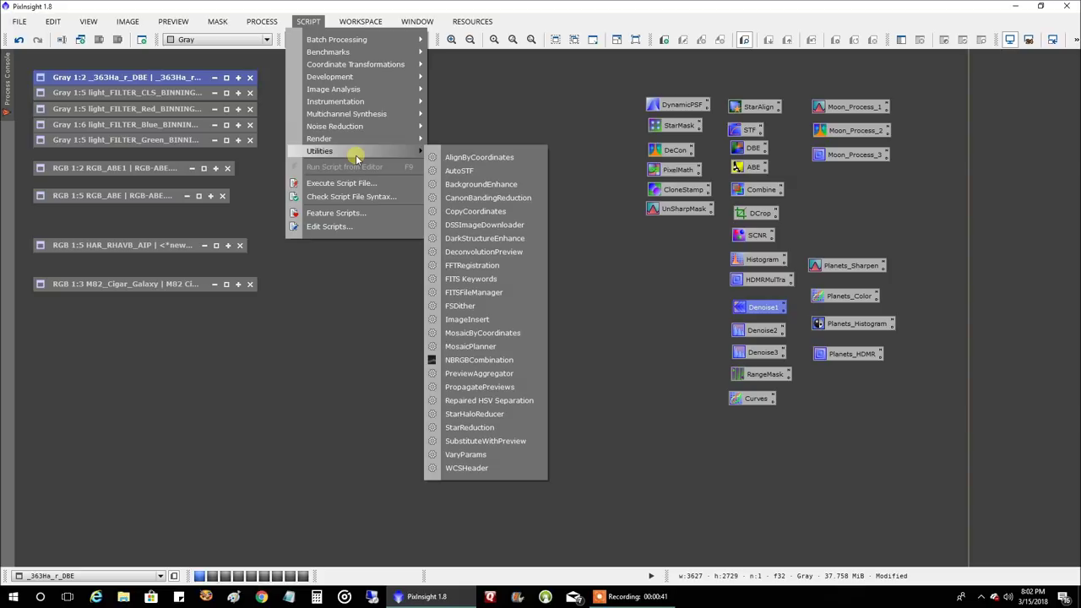
pyautogui.click(494, 361)
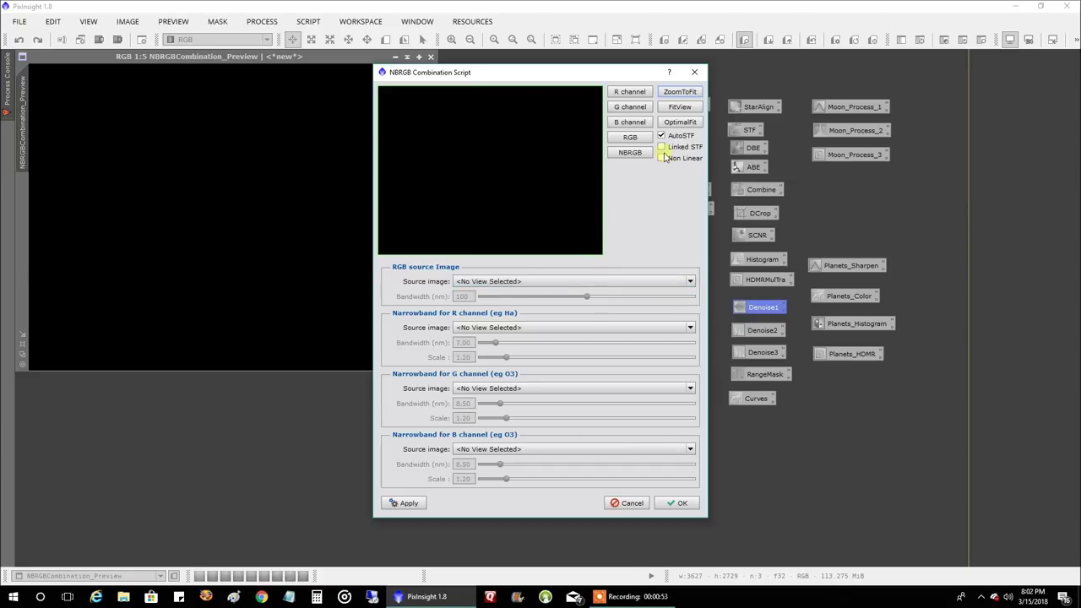
pyautogui.click(694, 73)
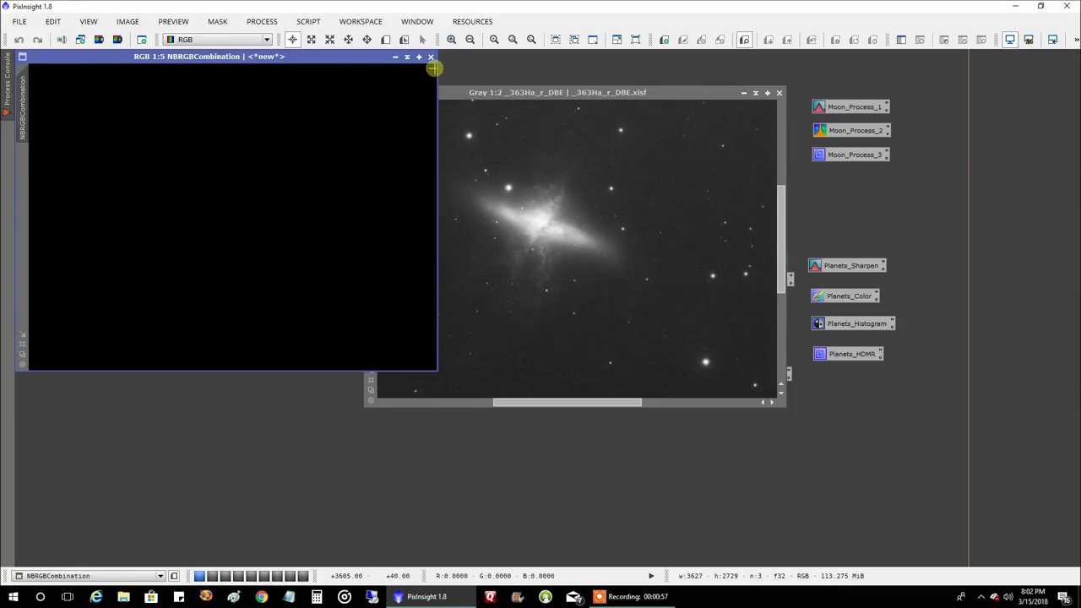
pyautogui.click(431, 58)
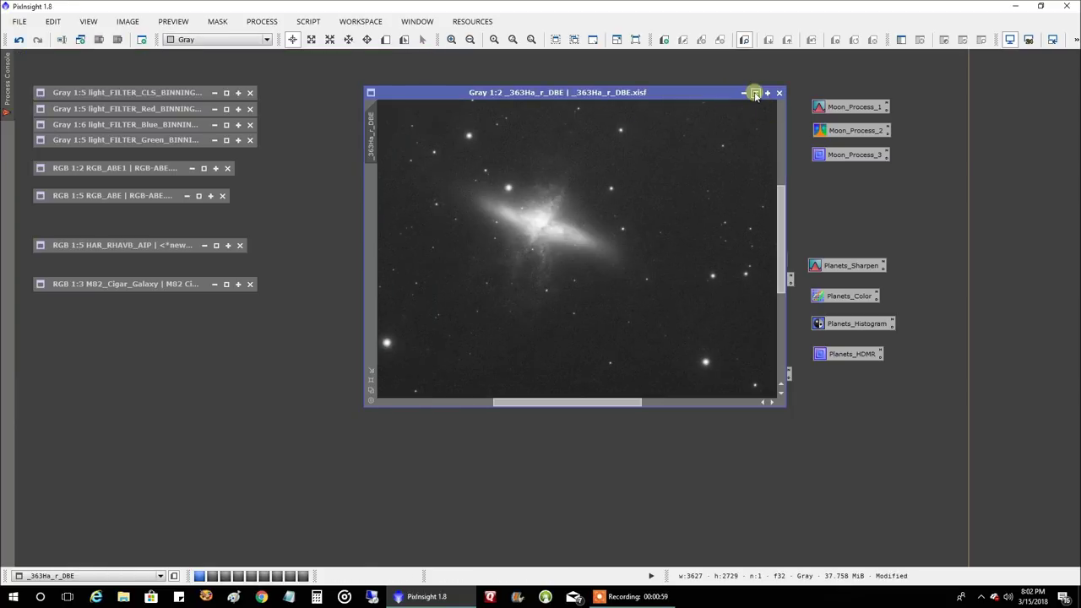
# Iconize the Ha view, set HaRVB-AIP to Ha _363Ha_r_DBE and RGB frame RGB_ABE, then cancel
pyautogui.click(744, 92)
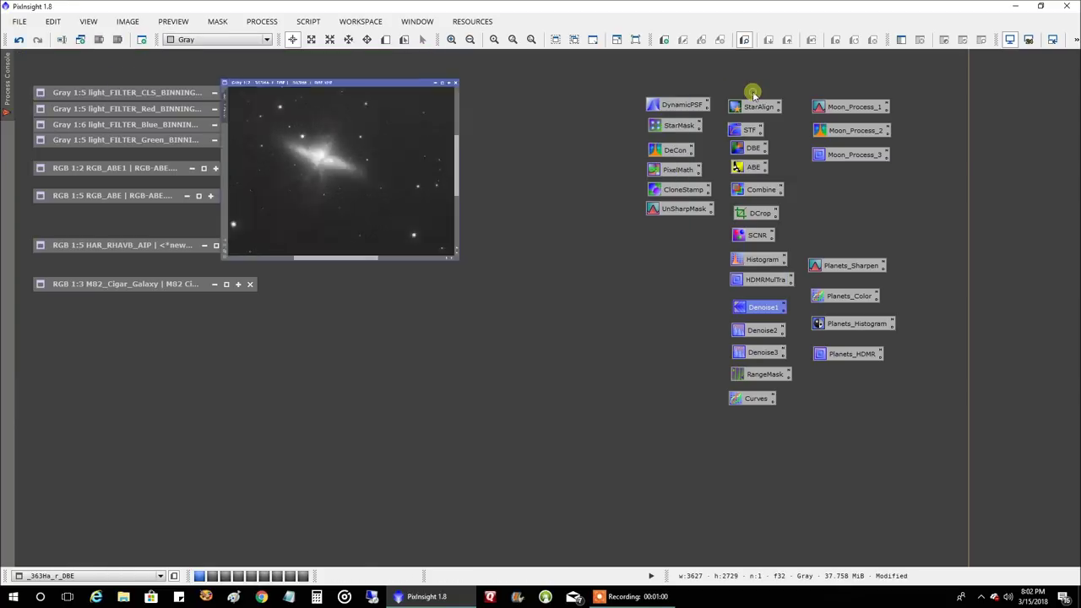
pyautogui.click(308, 21)
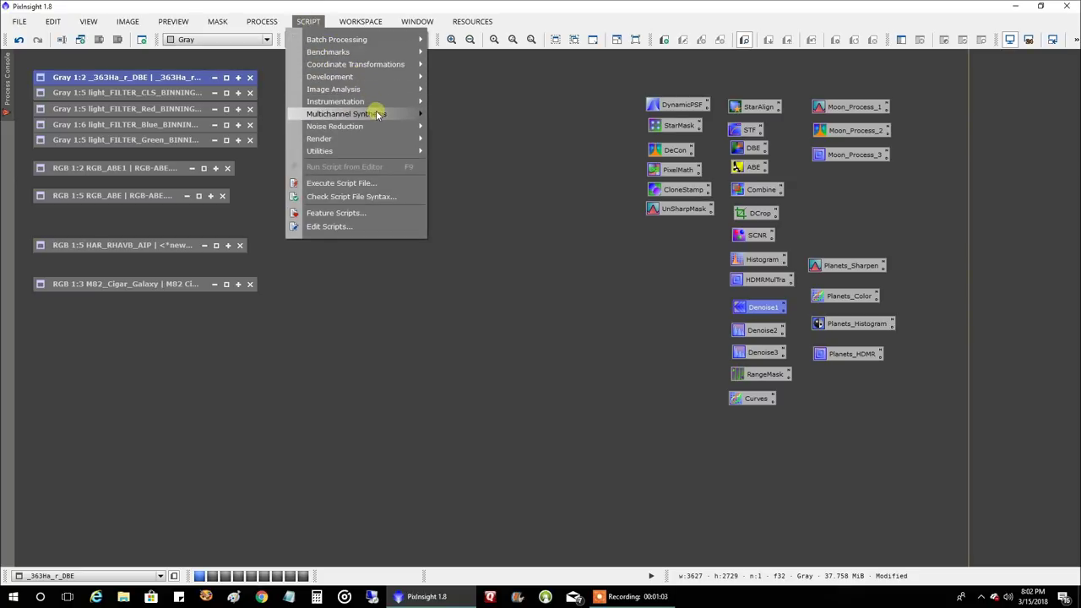
pyautogui.moveTo(383, 115)
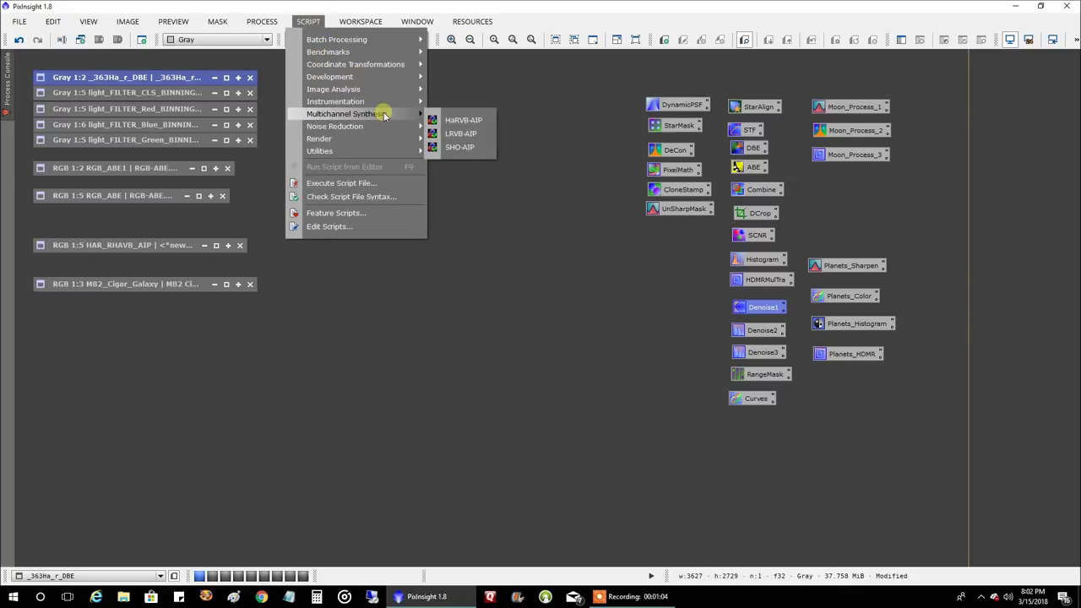
pyautogui.click(478, 122)
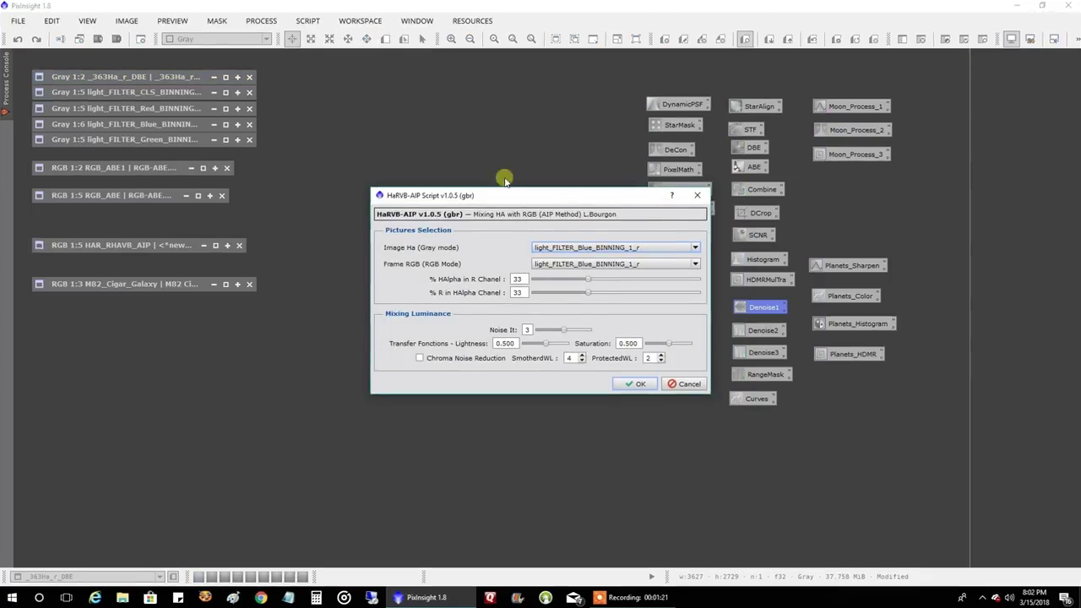
pyautogui.click(609, 248)
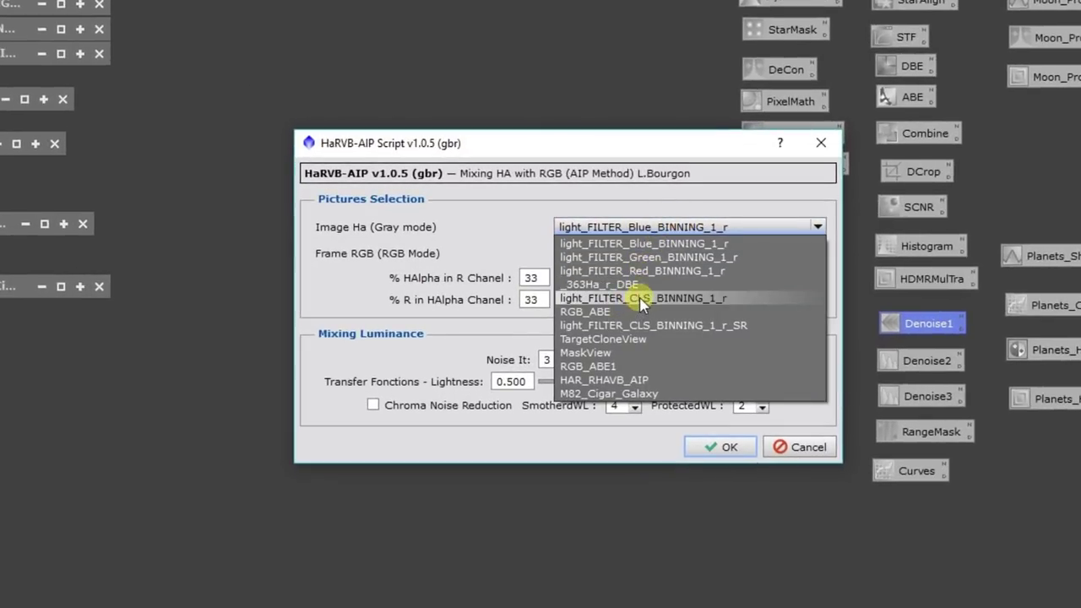
pyautogui.click(646, 286)
pyautogui.click(644, 252)
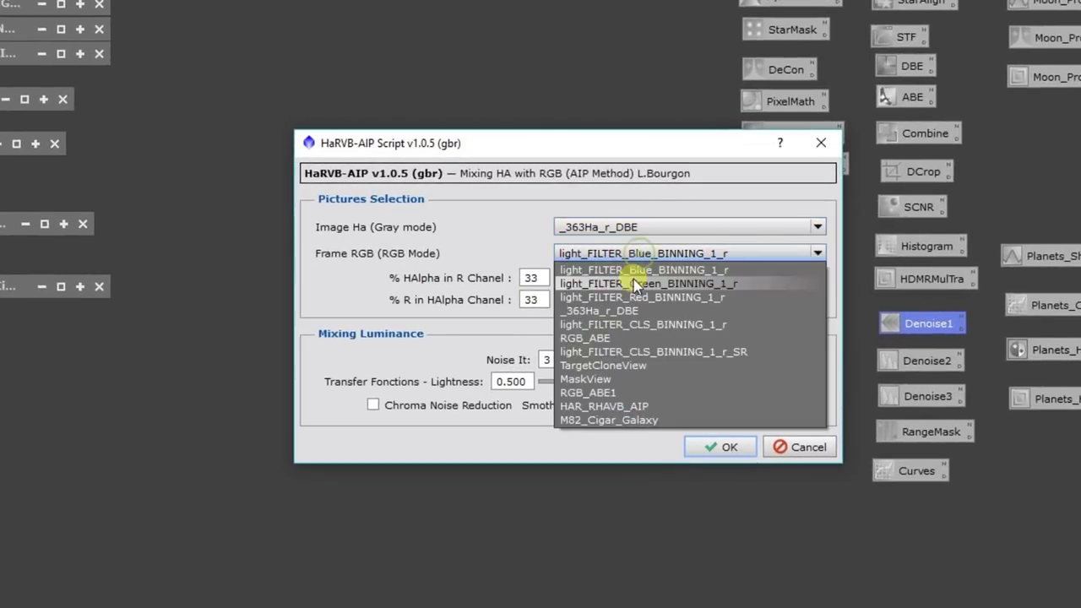
pyautogui.click(640, 341)
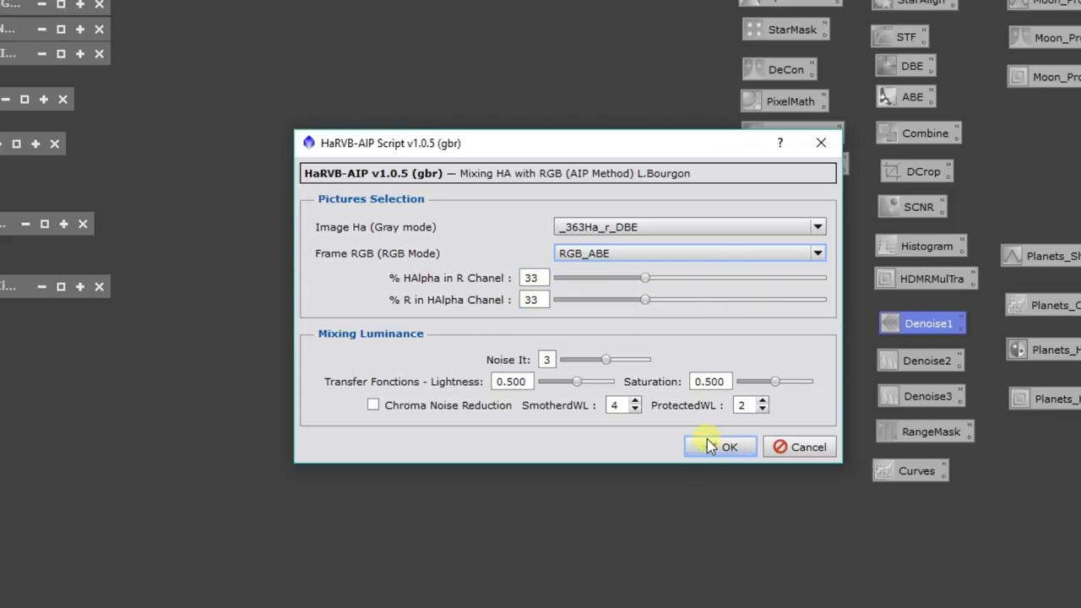
pyautogui.click(801, 448)
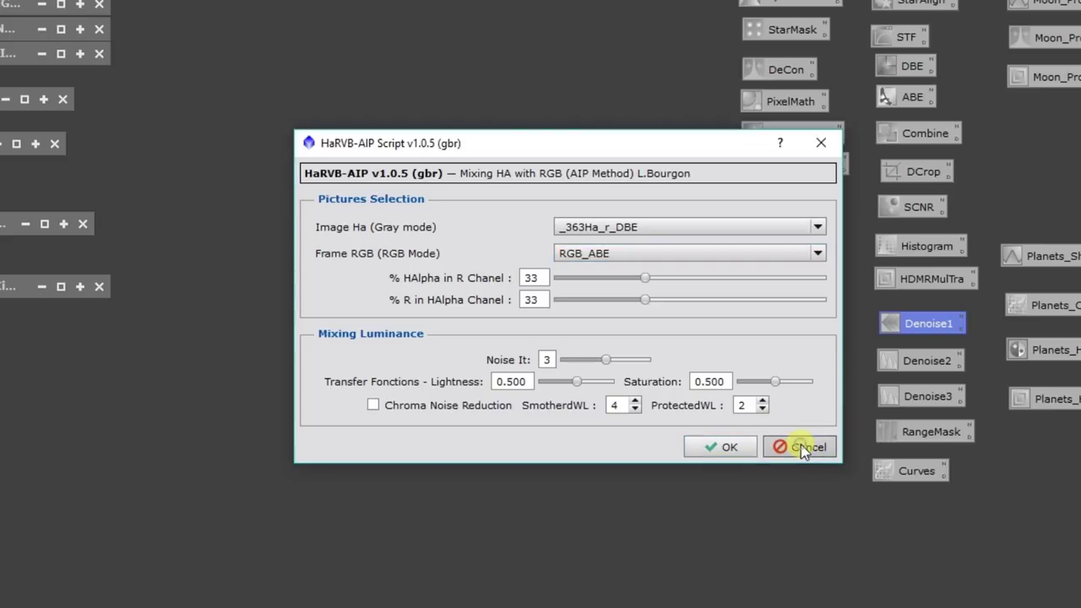
pyautogui.click(801, 446)
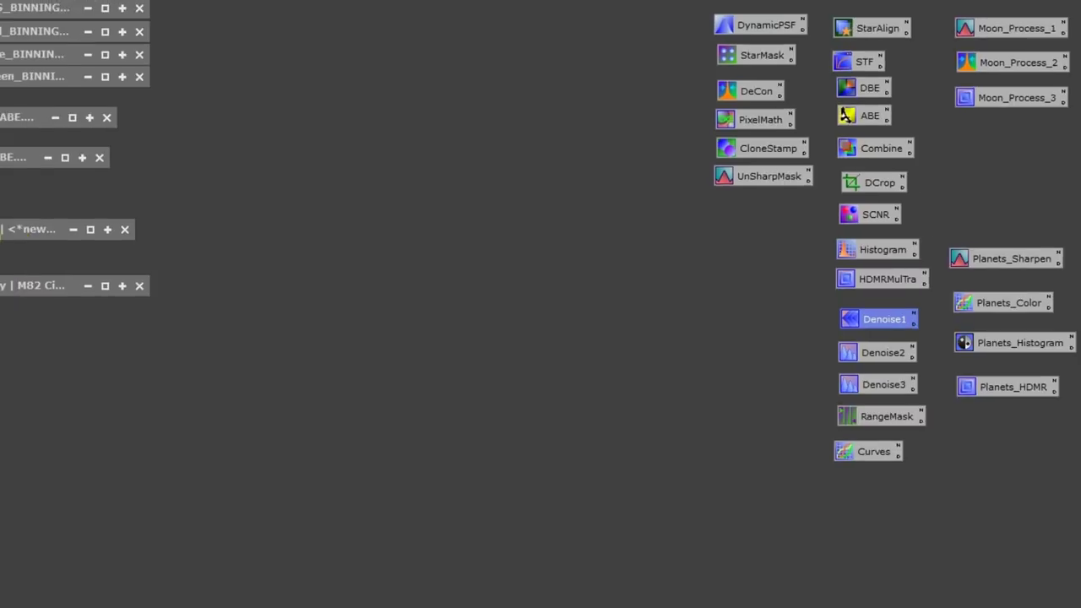
# Open HAR_RHAVB_AIP, zoom in on the galaxy core, then move the window down-left
pyautogui.doubleClick(30, 229)
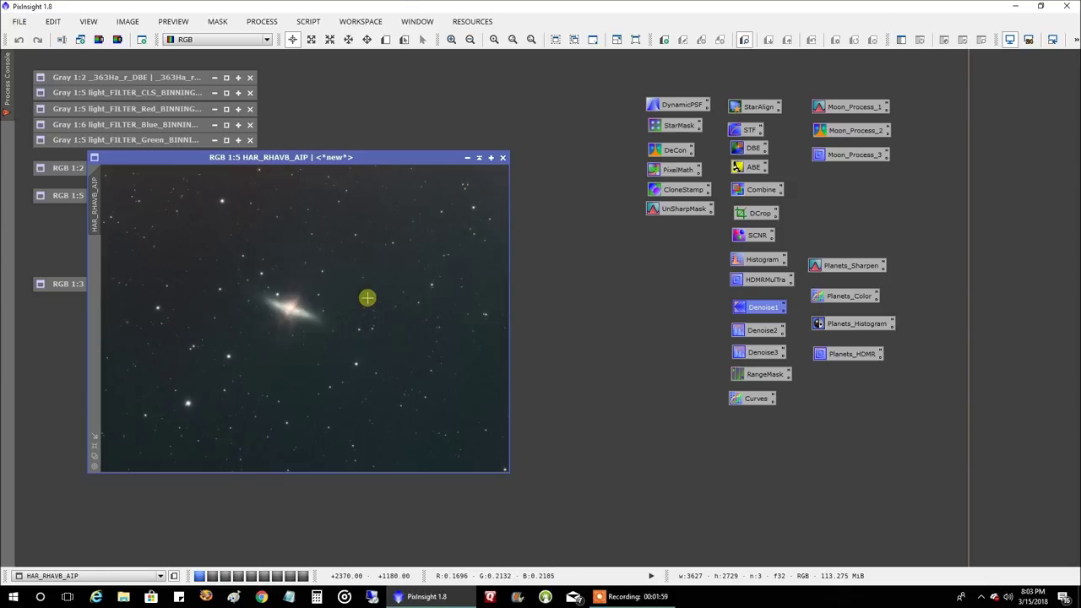
pyautogui.scroll(1, 314, 287)
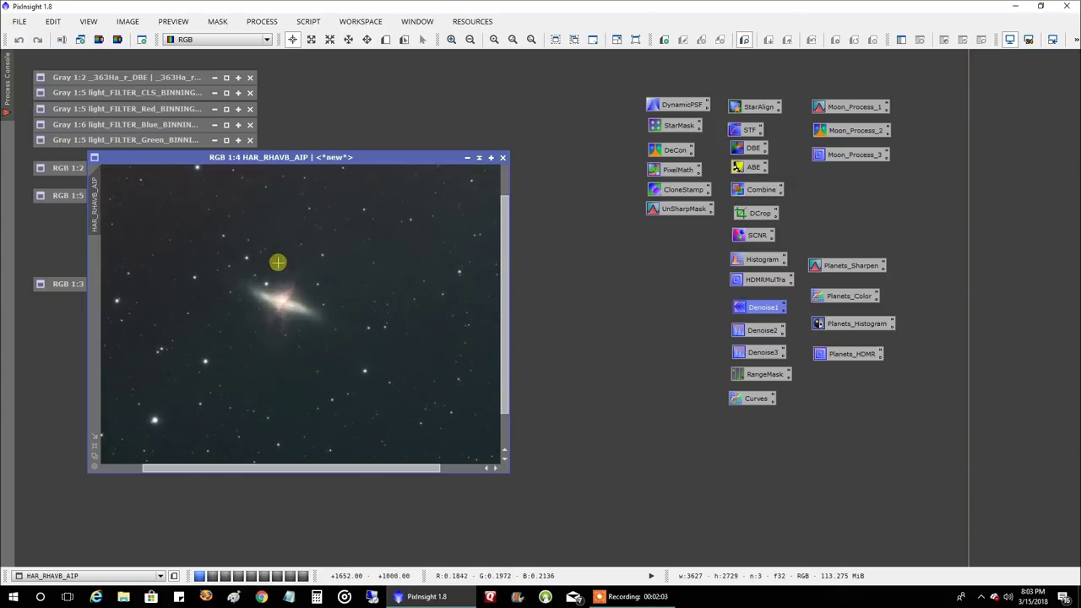
pyautogui.scroll(2, 217, 289)
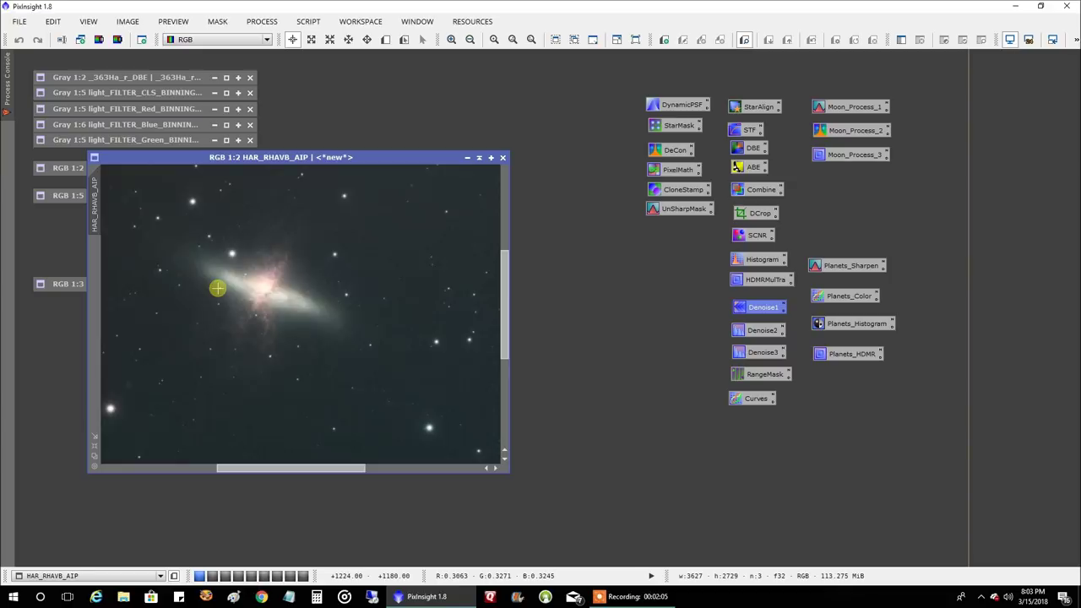
pyautogui.moveTo(280, 469); pyautogui.dragTo(256, 470)
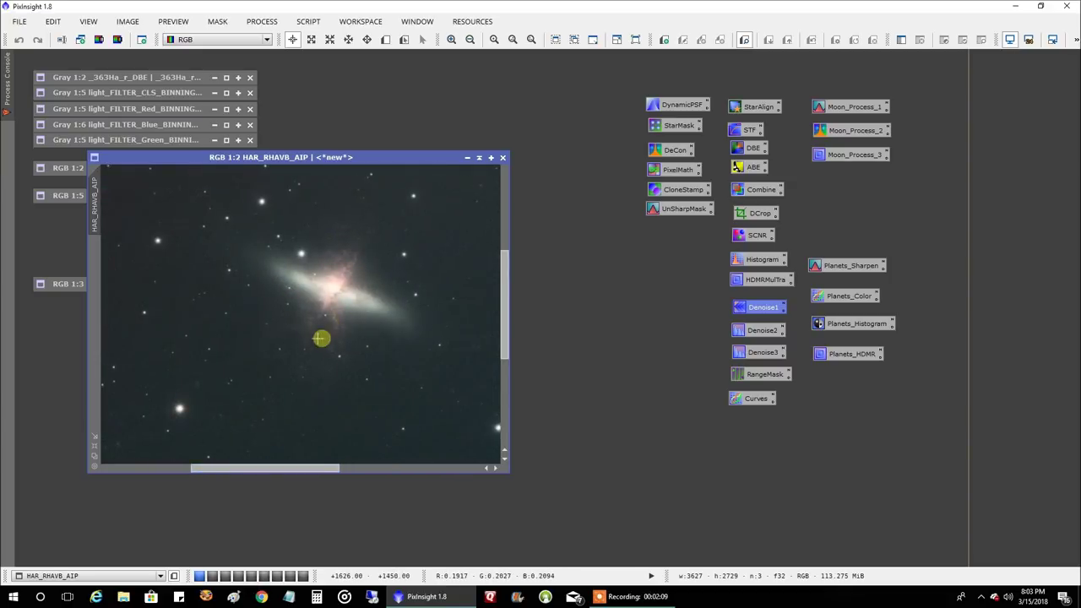
pyautogui.scroll(-1, 345, 289)
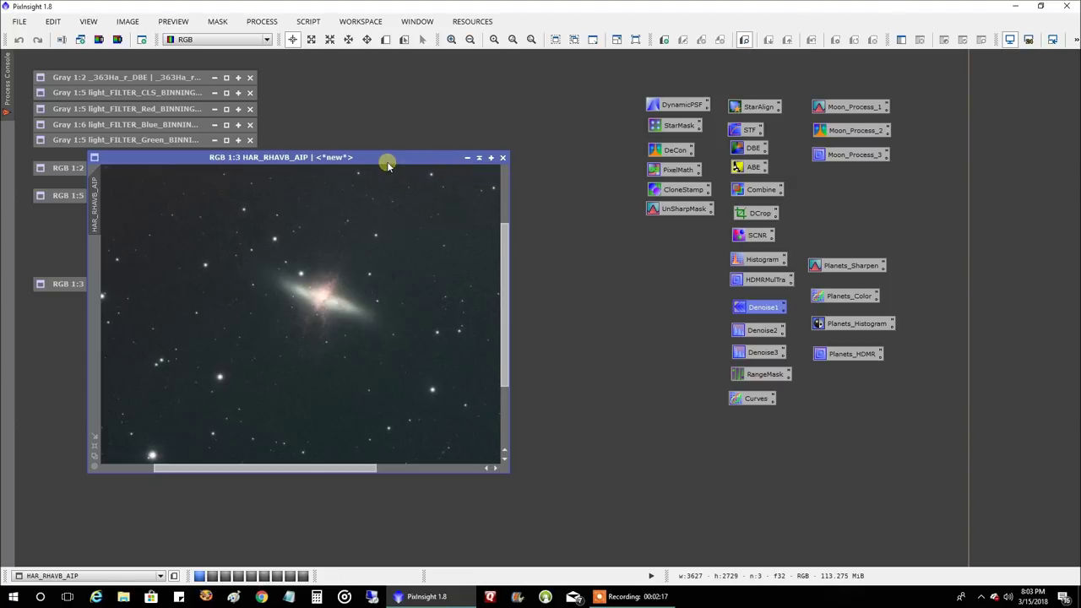
pyautogui.moveTo(387, 165); pyautogui.dragTo(366, 237)
pyautogui.click(134, 195)
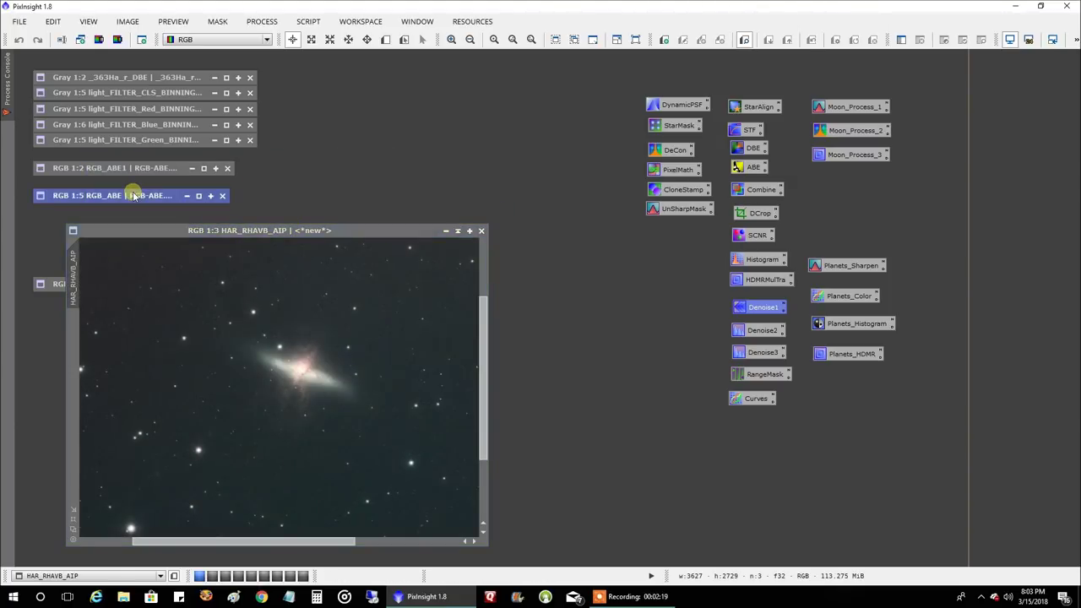
pyautogui.doubleClick(133, 195)
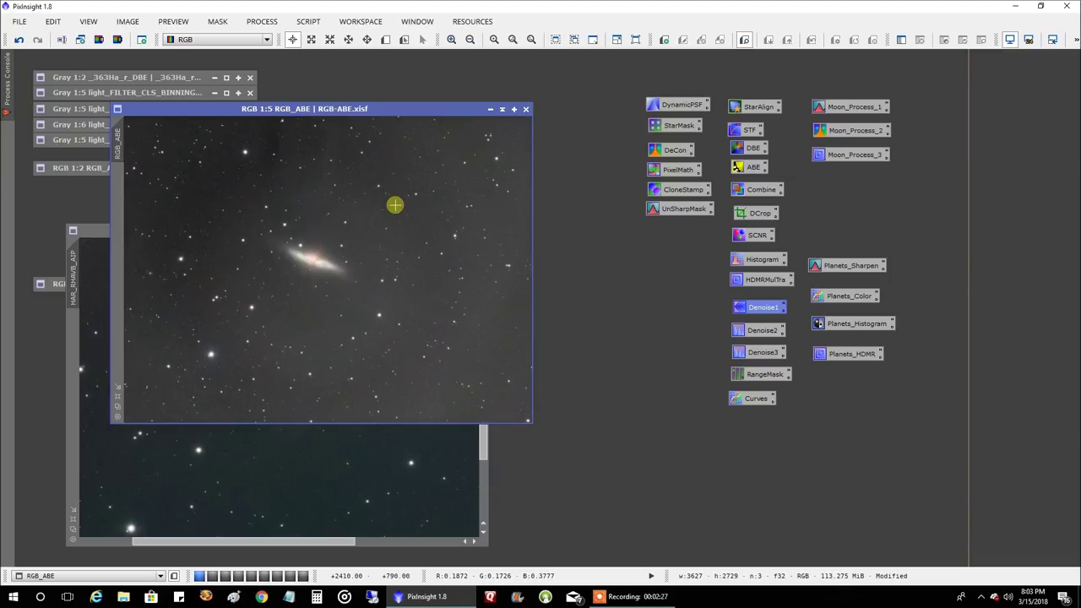
pyautogui.scroll(1, 395, 204)
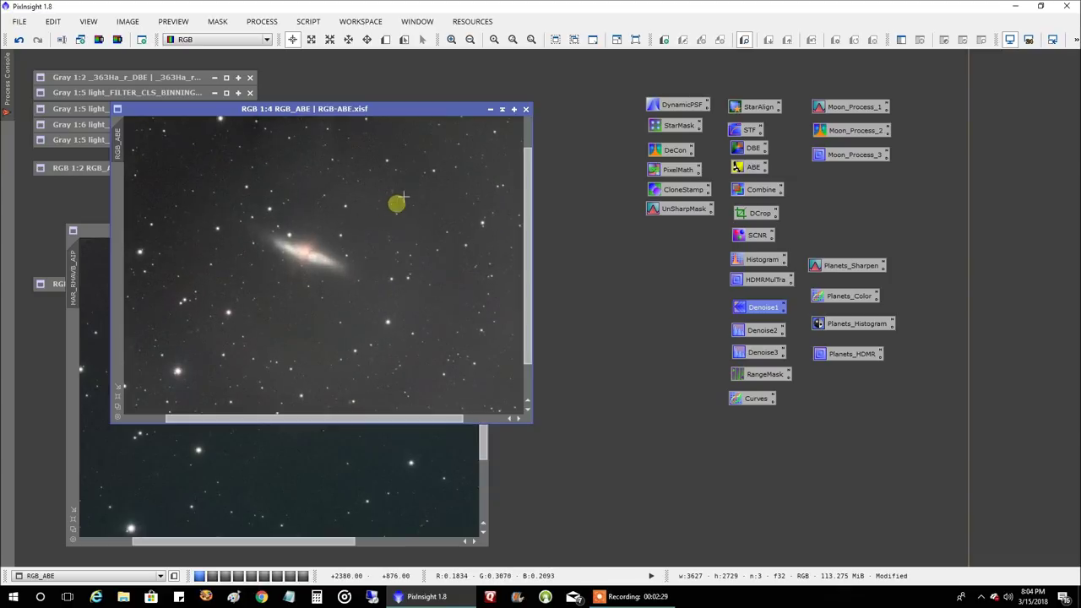
pyautogui.click(501, 109)
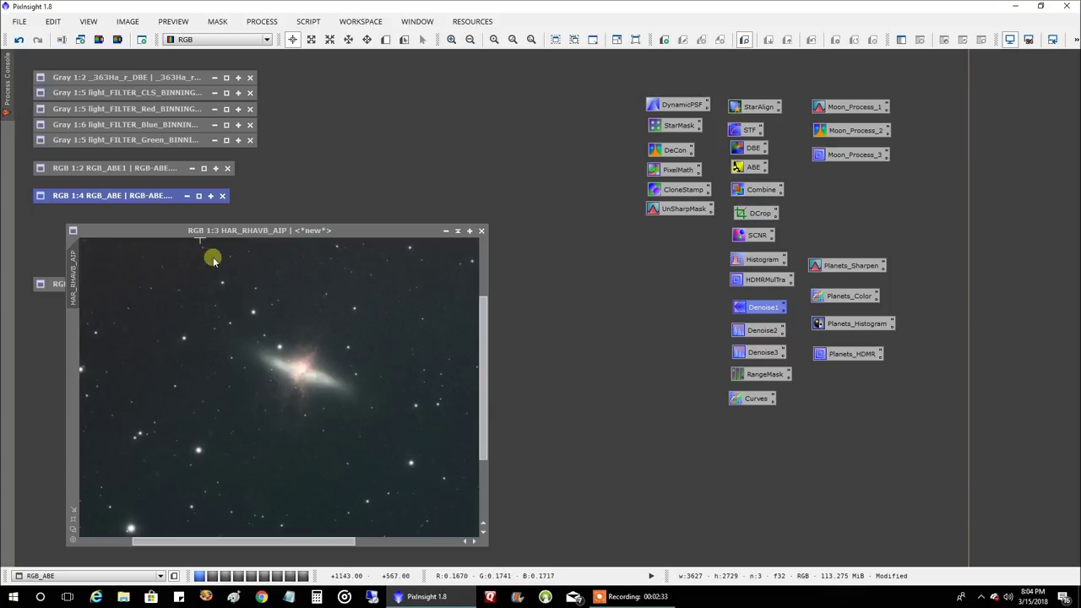
pyautogui.doubleClick(160, 195)
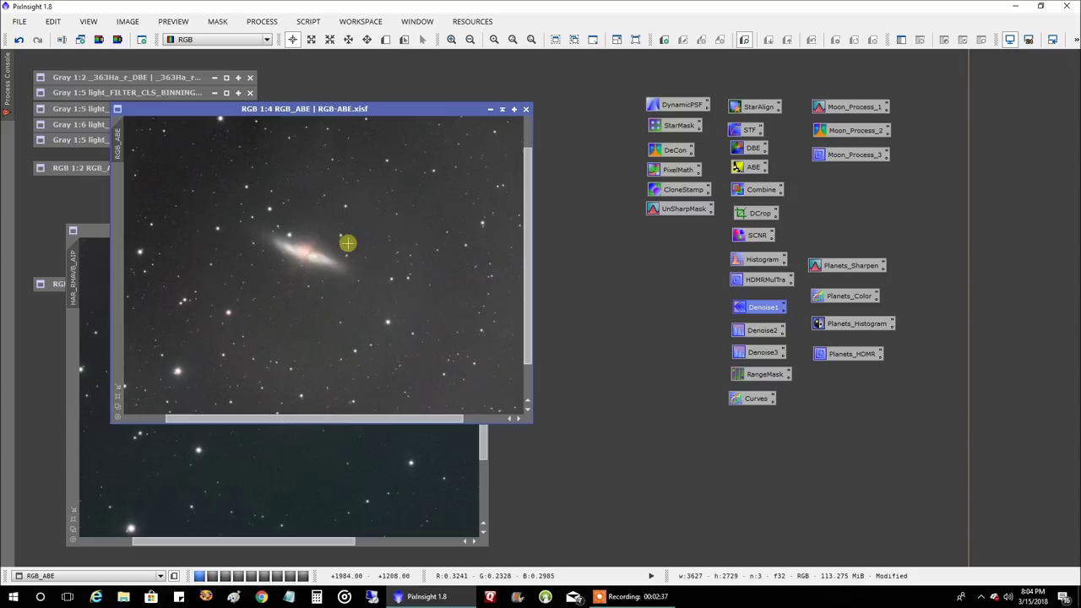
pyautogui.scroll(1, 308, 254)
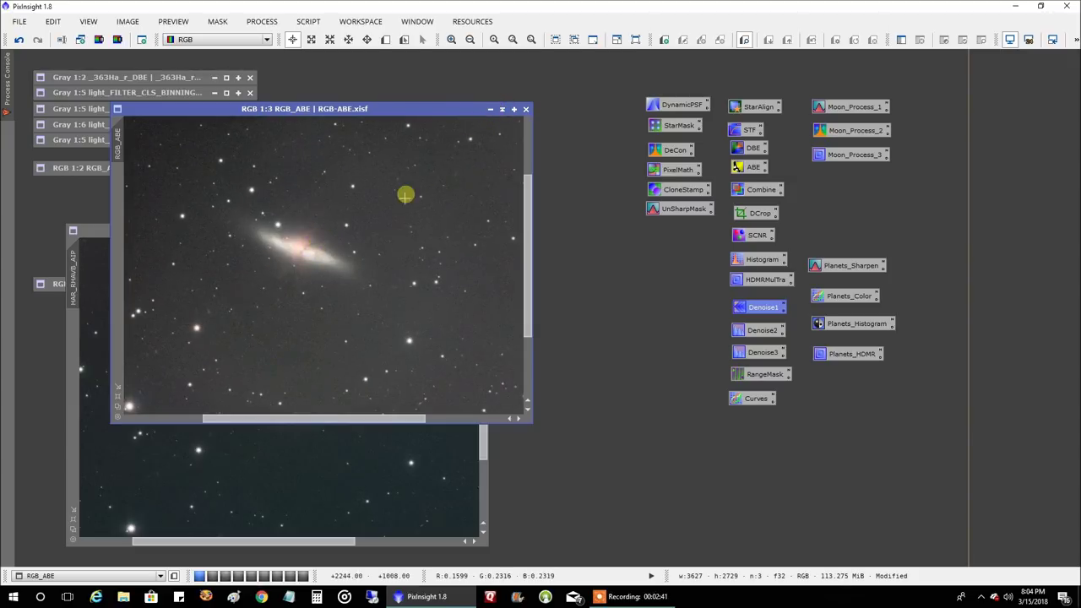
pyautogui.scroll(-2, 405, 196)
pyautogui.click(502, 110)
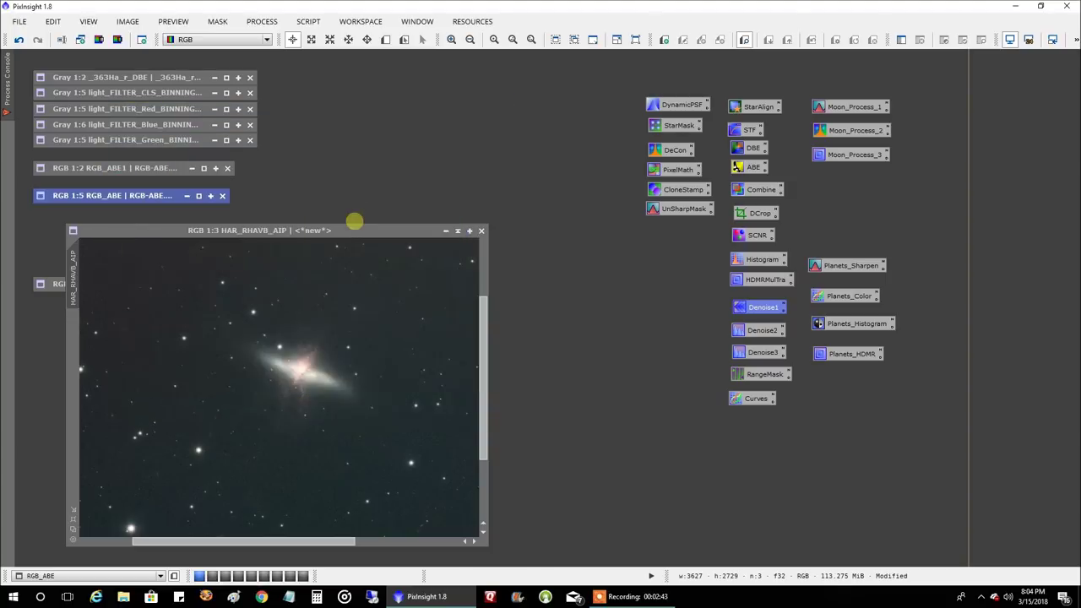
# Open M82_Cigar_Galaxy, move HAR_RHAVB_AIP up beside it, and zoom to compare Ha detail
pyautogui.doubleClick(53, 284)
pyautogui.scroll(1, 722, 241)
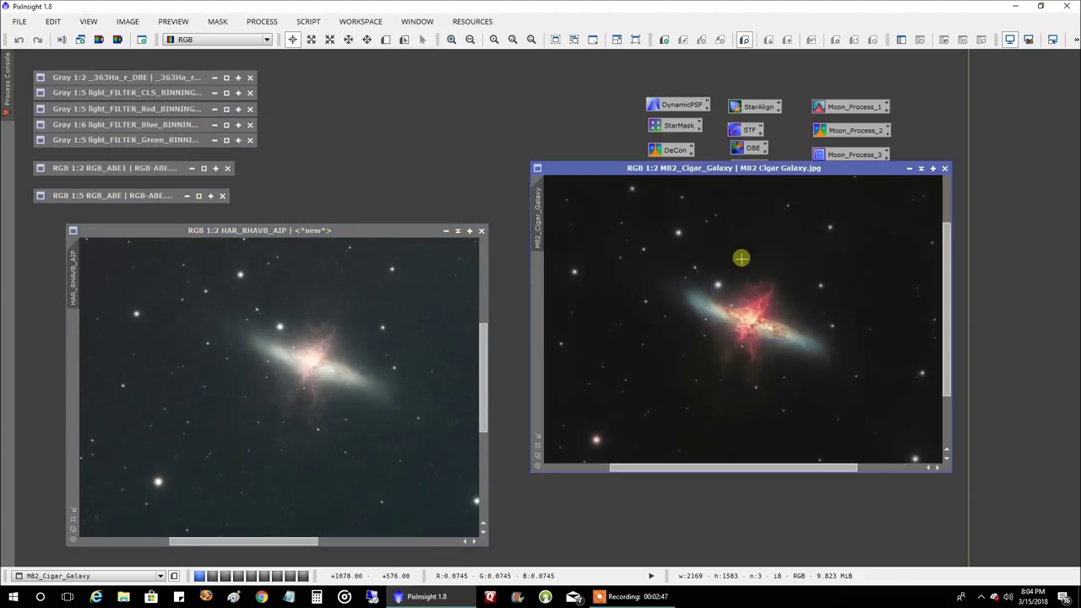
pyautogui.moveTo(342, 230); pyautogui.dragTo(345, 161)
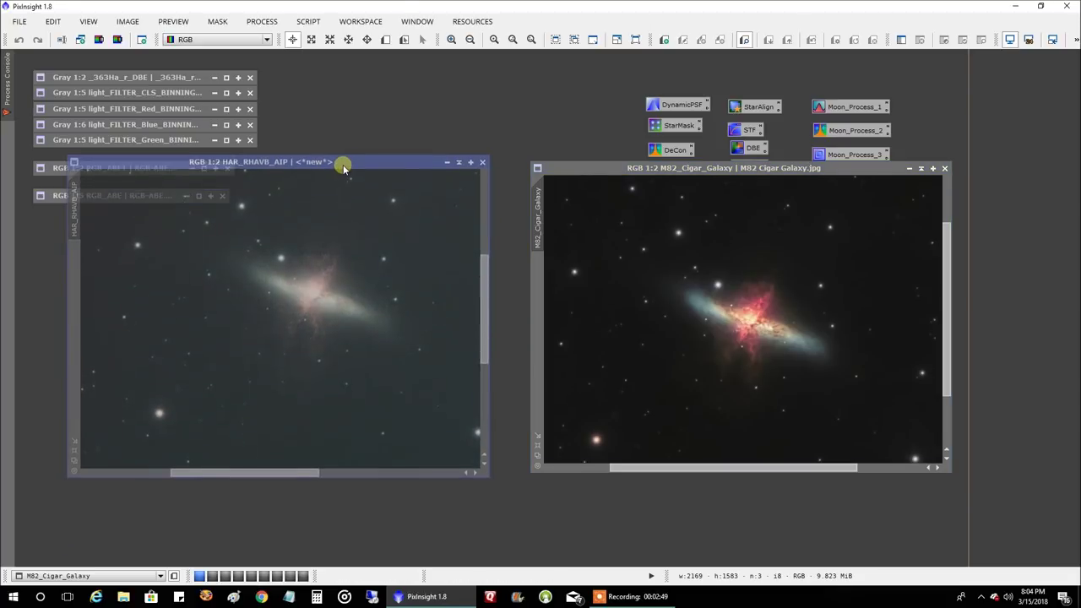
pyautogui.scroll(-1, 929, 313)
pyautogui.scroll(1, 849, 340)
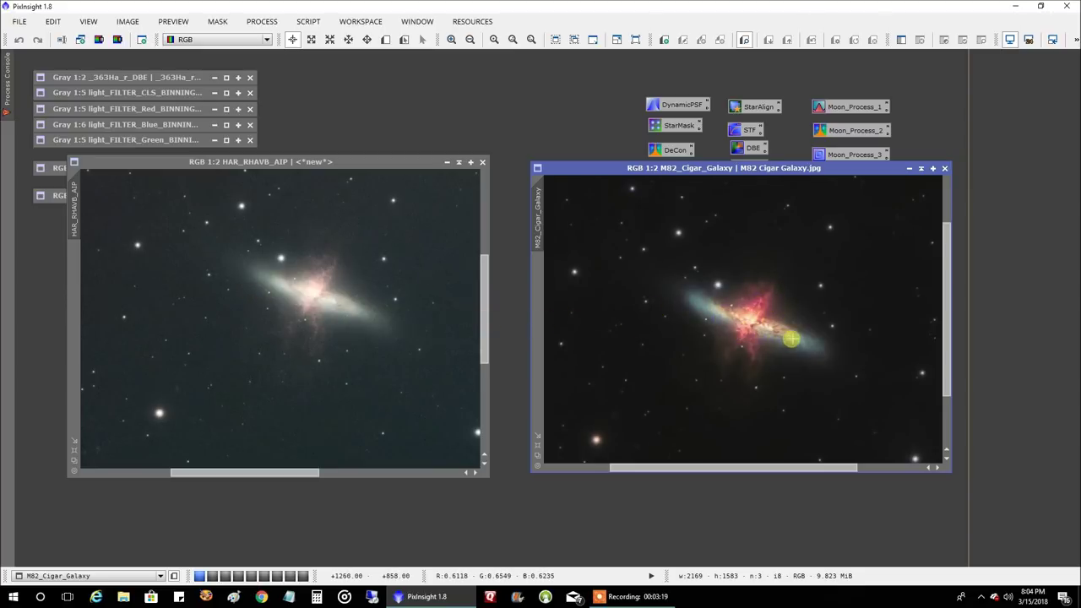
pyautogui.scroll(-1, 792, 338)
pyautogui.scroll(2, 792, 338)
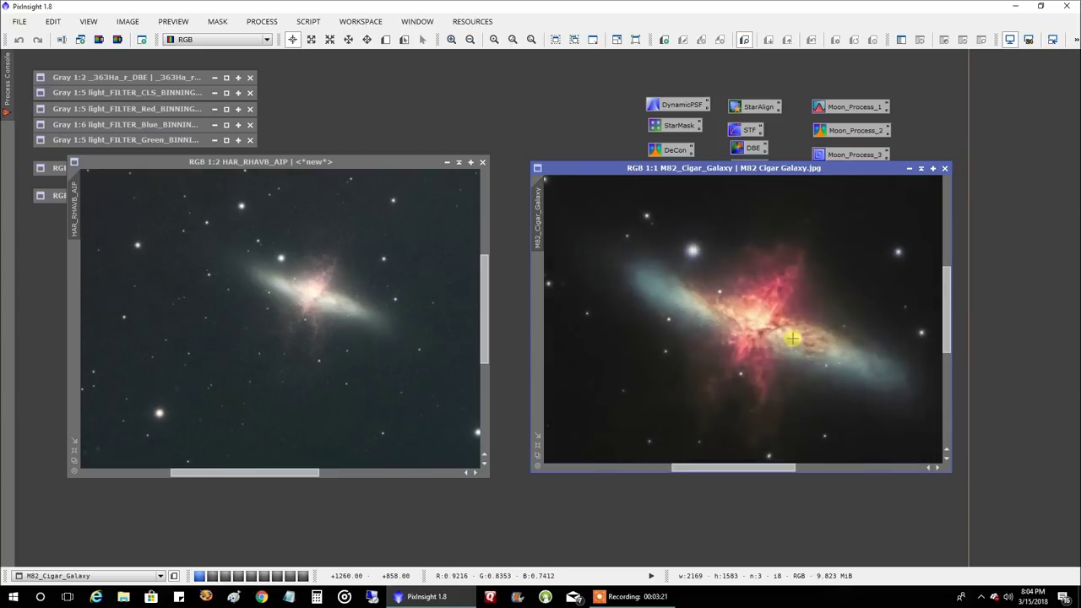
pyautogui.scroll(-1, 792, 338)
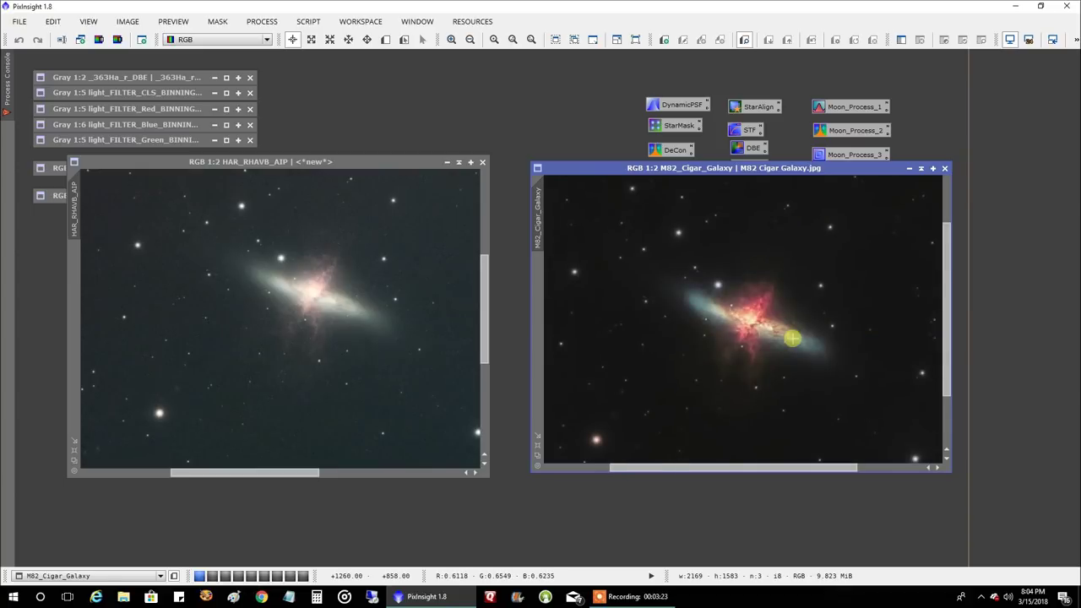
# Show the Windows desktop with the M82 wallpaper, minimizing PixInsight
pyautogui.click(1079, 597)
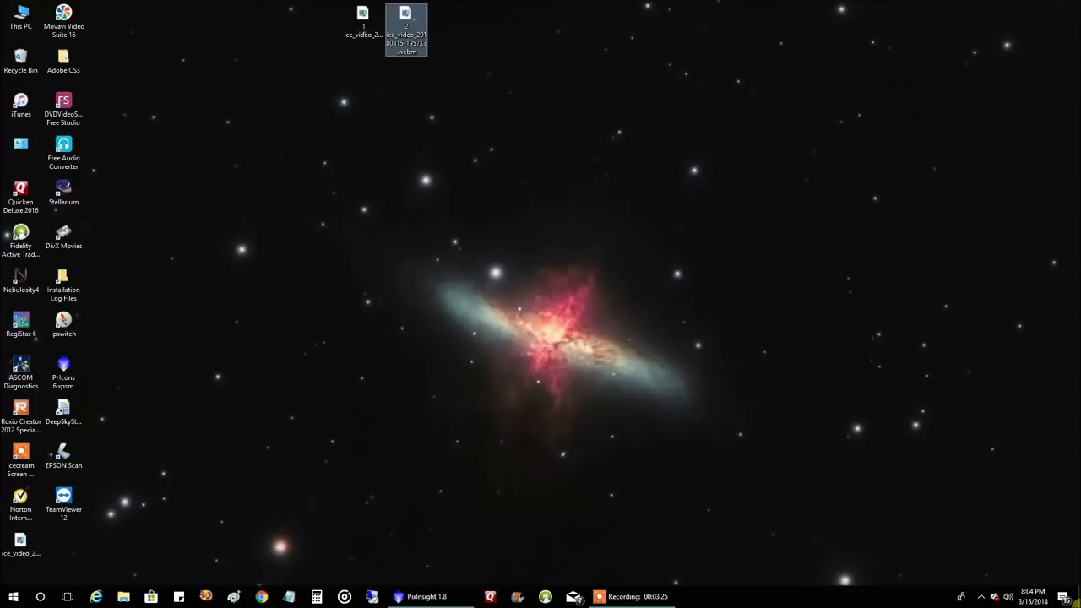